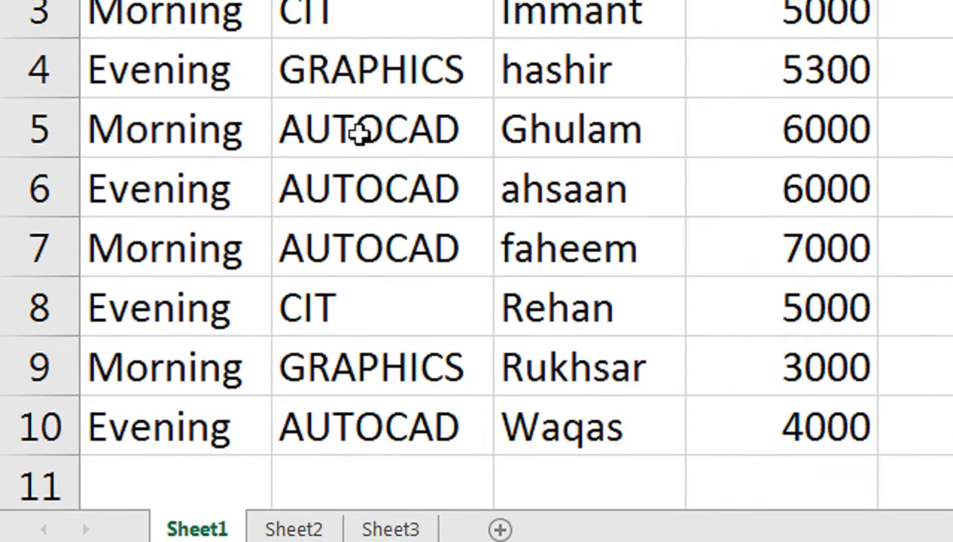
Inspect the formula behind the Balance value in cell F2
left_click(64, 381)
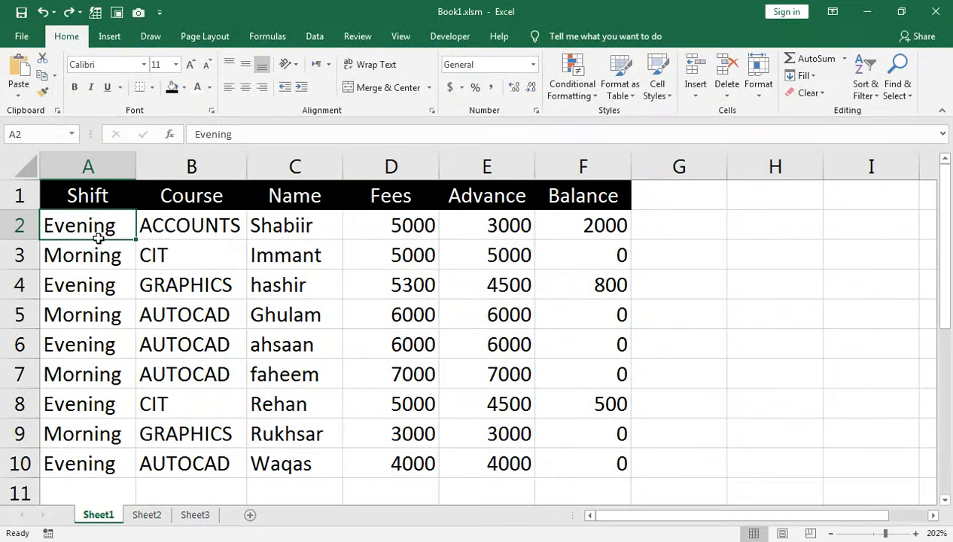
left_click_drag(70, 189, 530, 458)
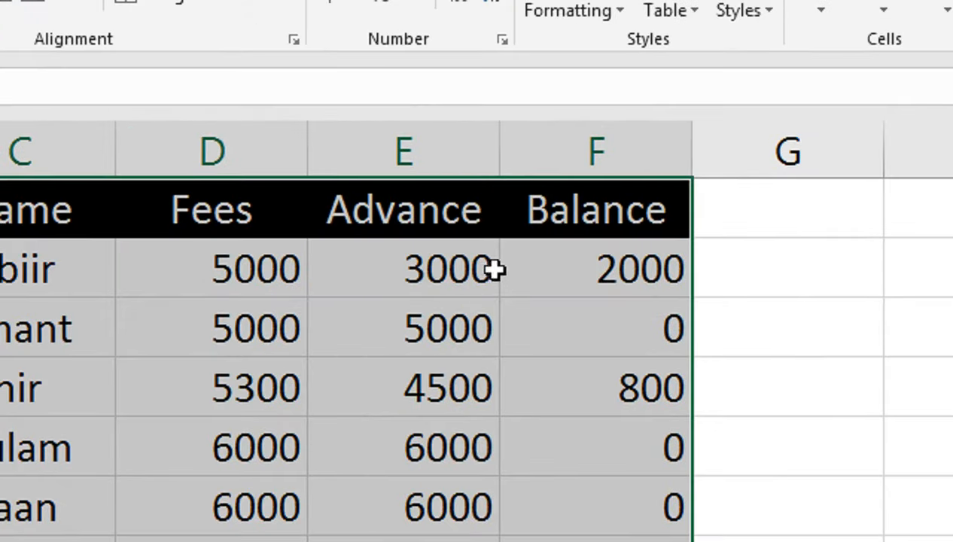
double_click(543, 227)
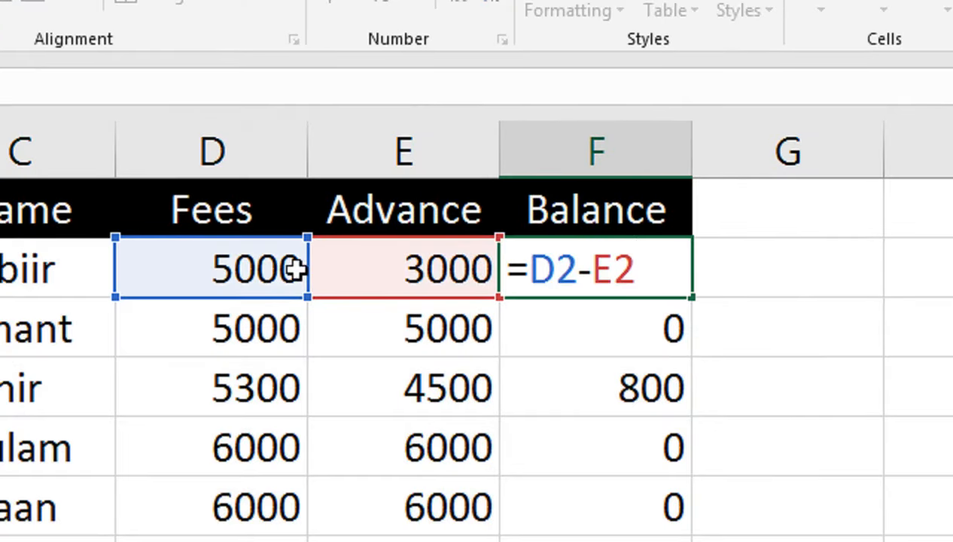
key("Return")
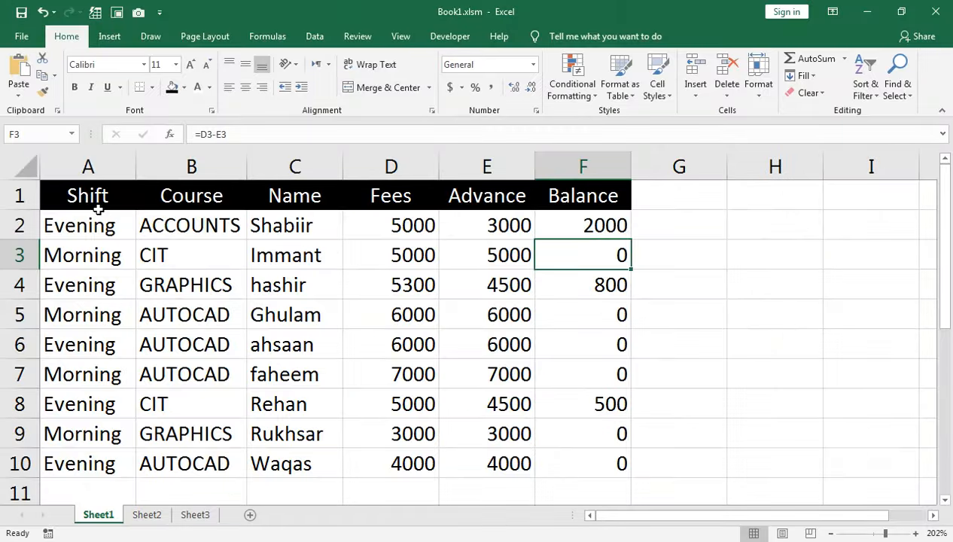
Convert the range A1:F10 on Sheet1 into a table with headers
left_click_drag(98, 209, 542, 460)
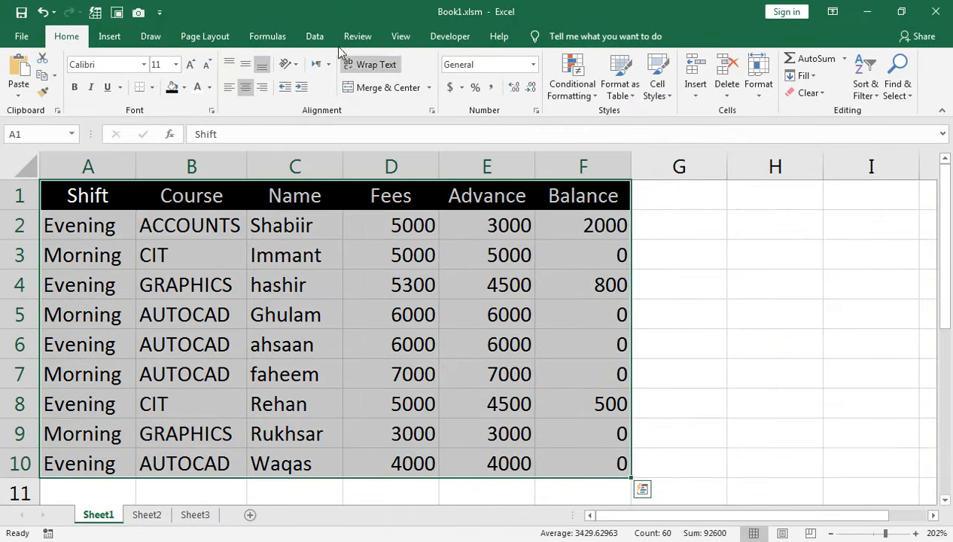
left_click(110, 36)
left_click(121, 93)
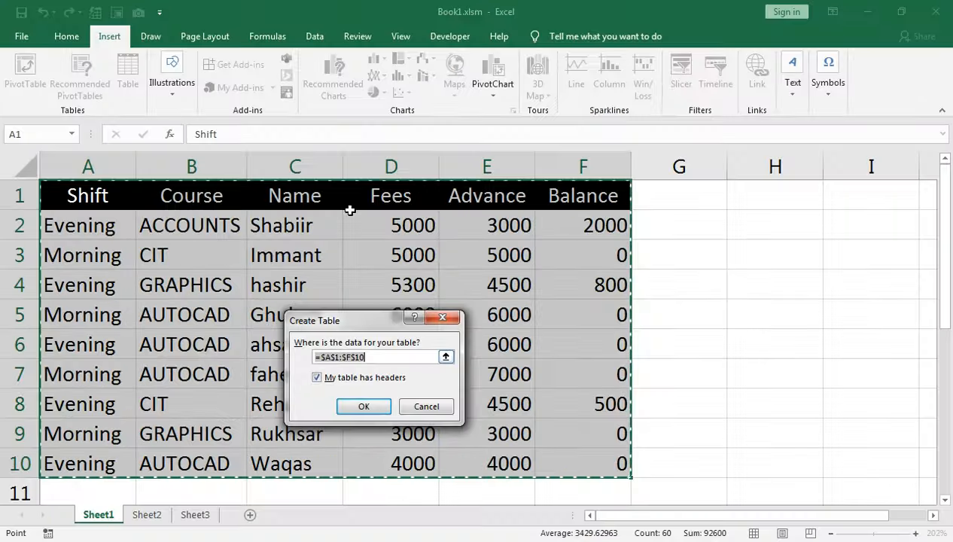
left_click(374, 407)
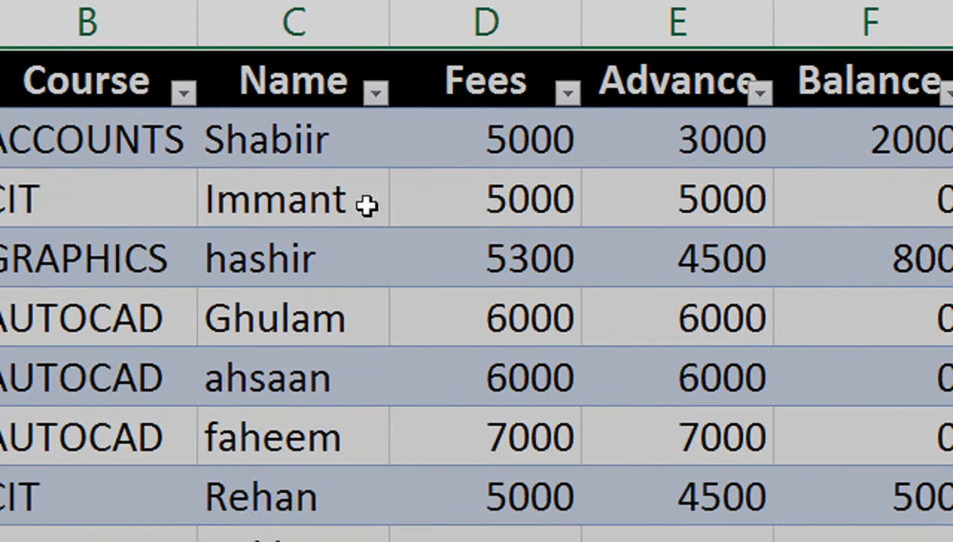
left_click(195, 181)
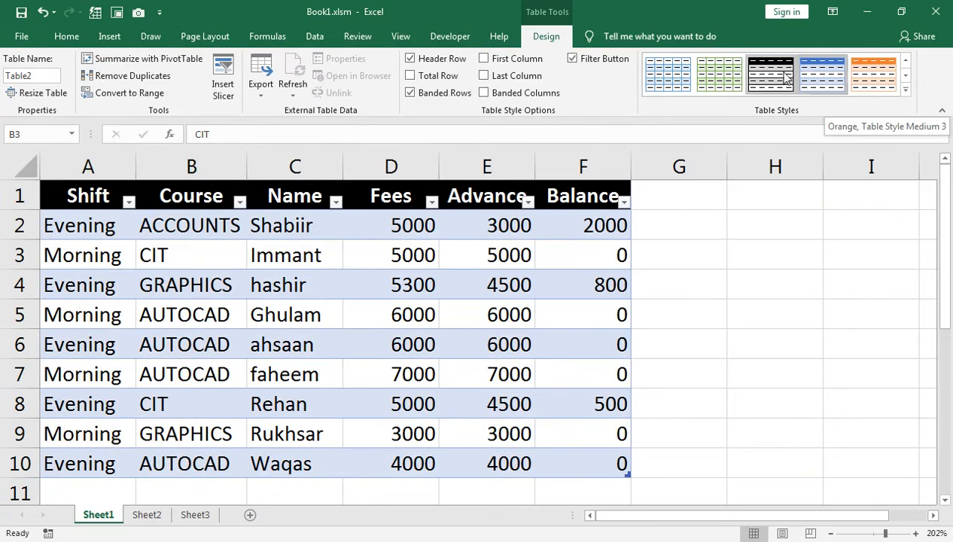
Copy the table's header row A1:F1
left_click(68, 200)
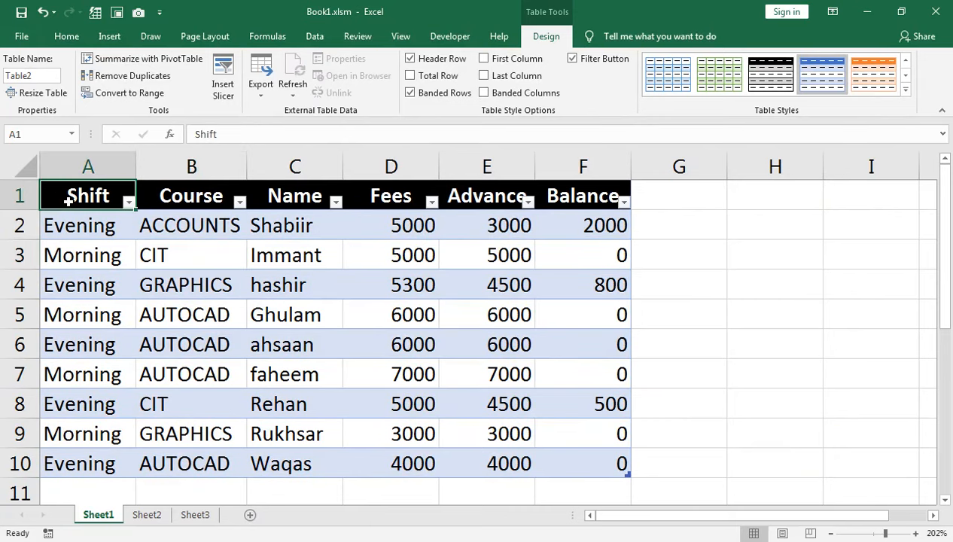
key("shift+Right")
key("shift+Right")
key("shift+Right")
key("shift+Right")
key("shift+Right")
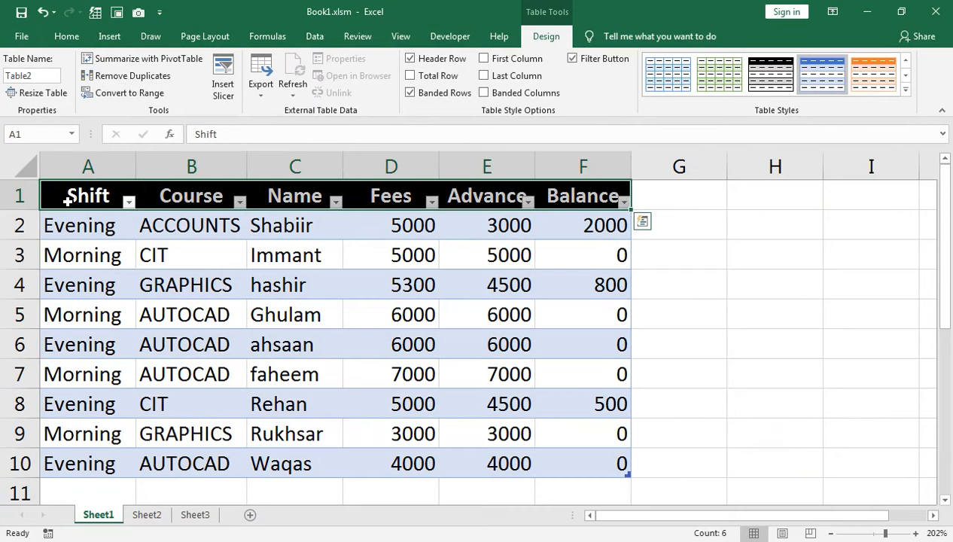
key("ctrl+c")
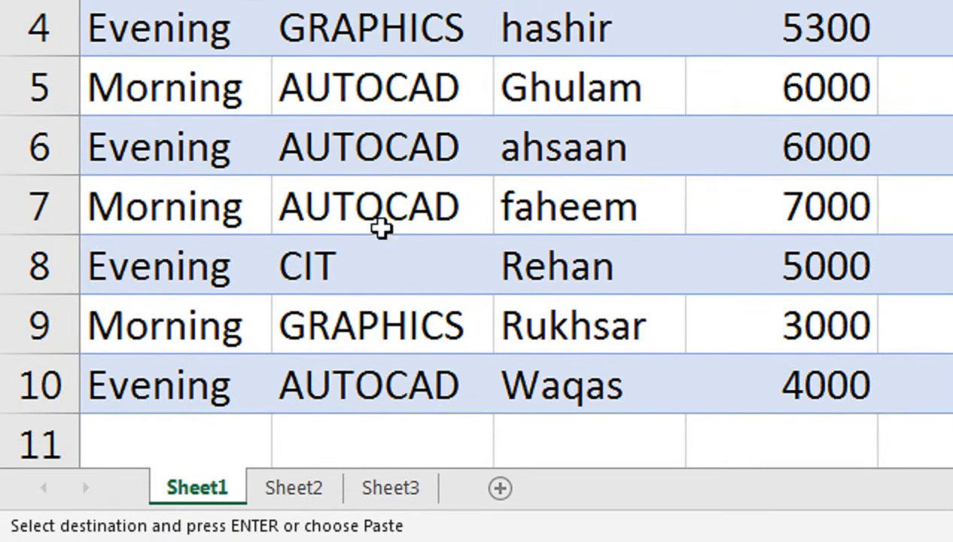
Add two new worksheets after Sheet3 and return to Sheet1
left_click(378, 503)
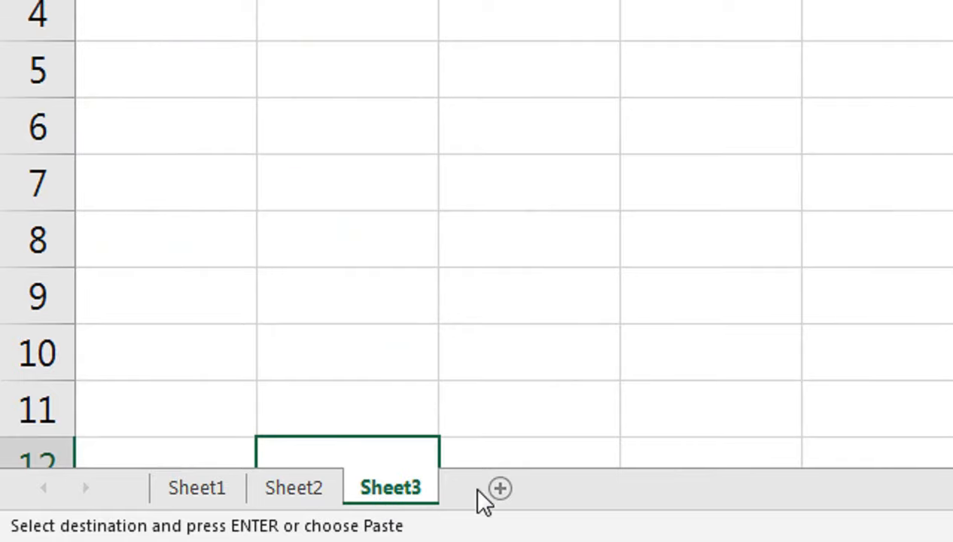
left_click(499, 490)
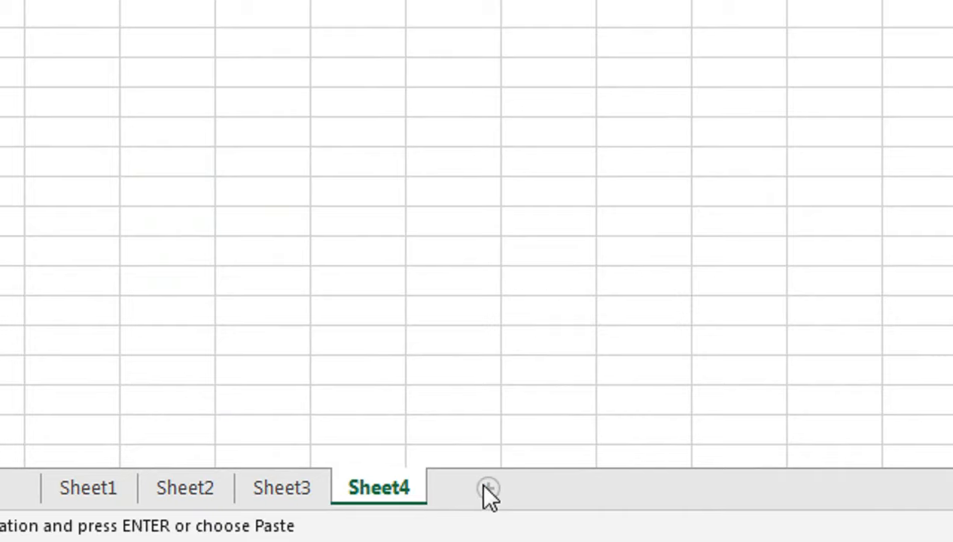
left_click(341, 511)
left_click(100, 491)
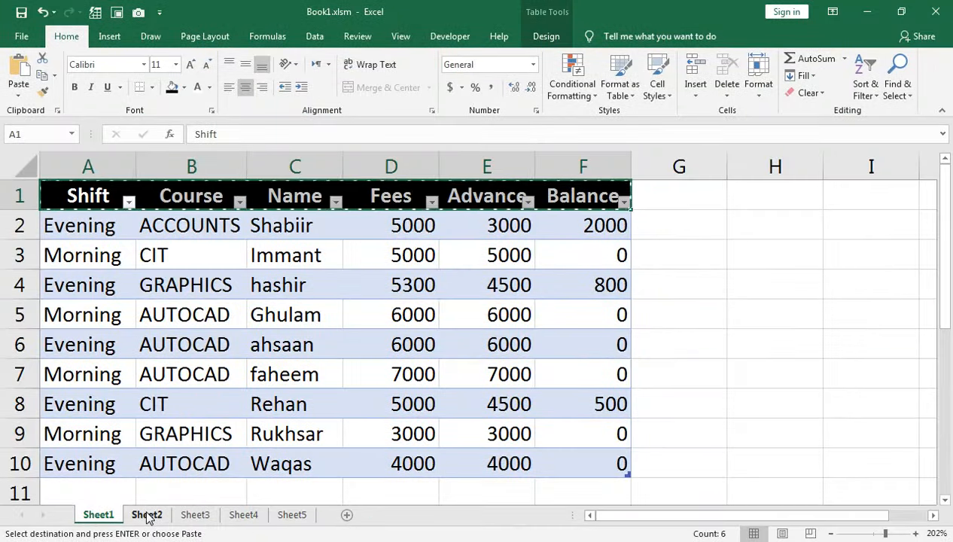
left_click(147, 515)
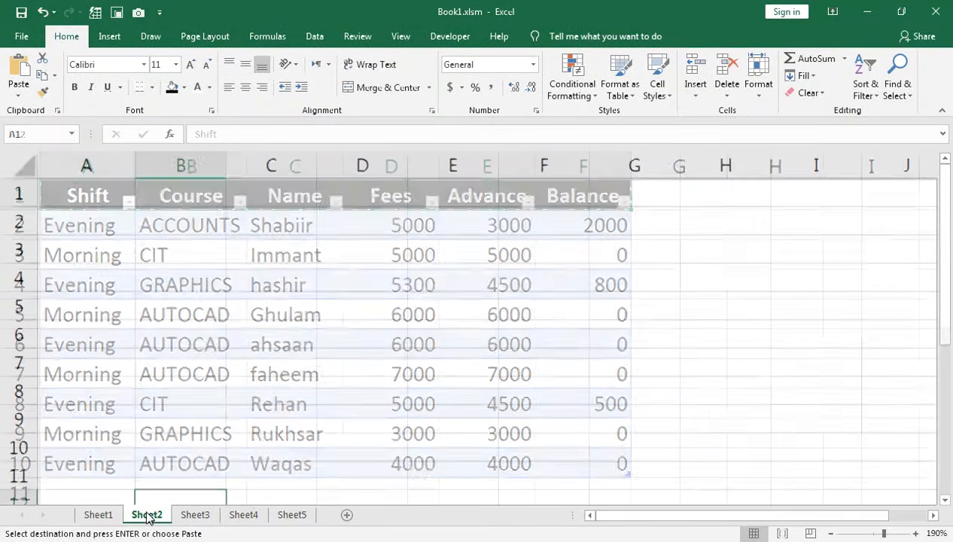
left_click(119, 516)
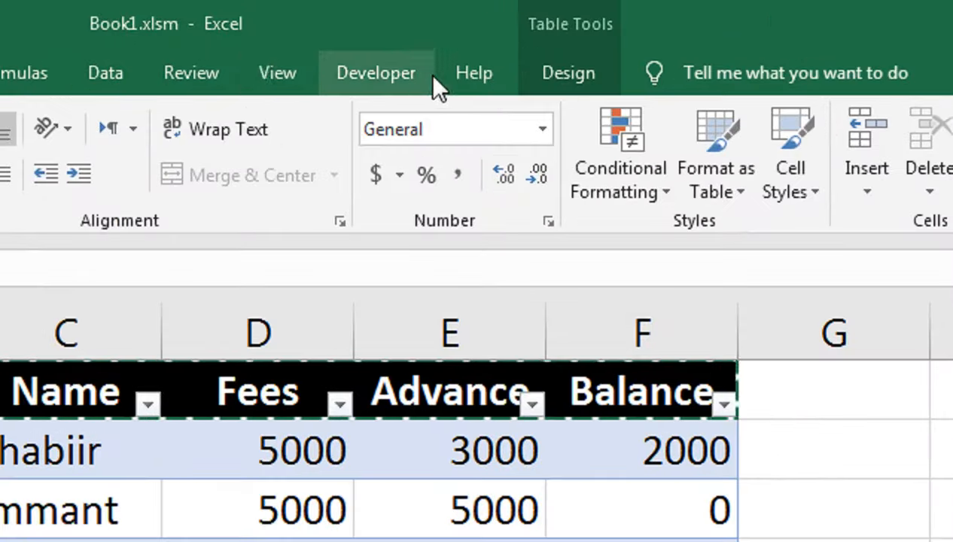
Turn off the filter buttons in the table's header row
left_click(393, 37)
left_click(286, 393)
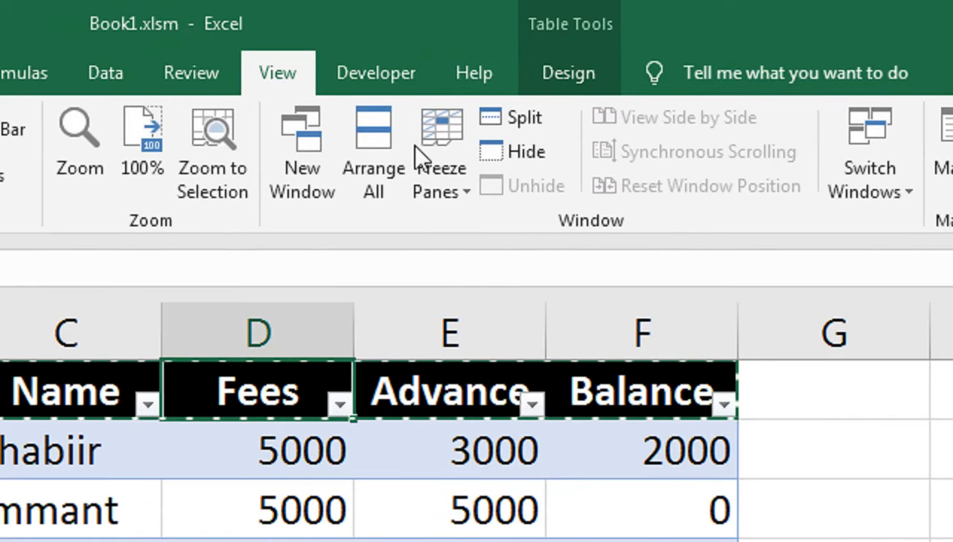
left_click(380, 67)
left_click(577, 73)
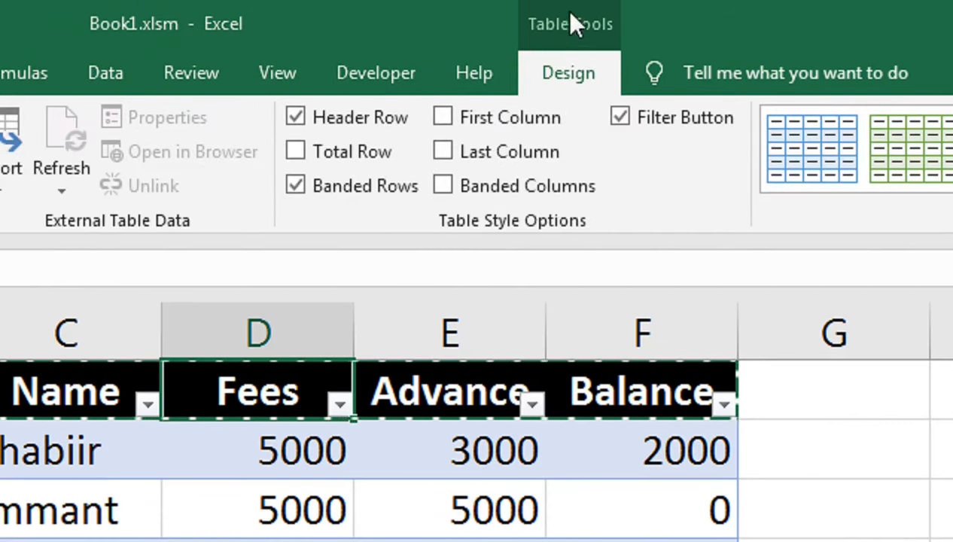
left_click(618, 117)
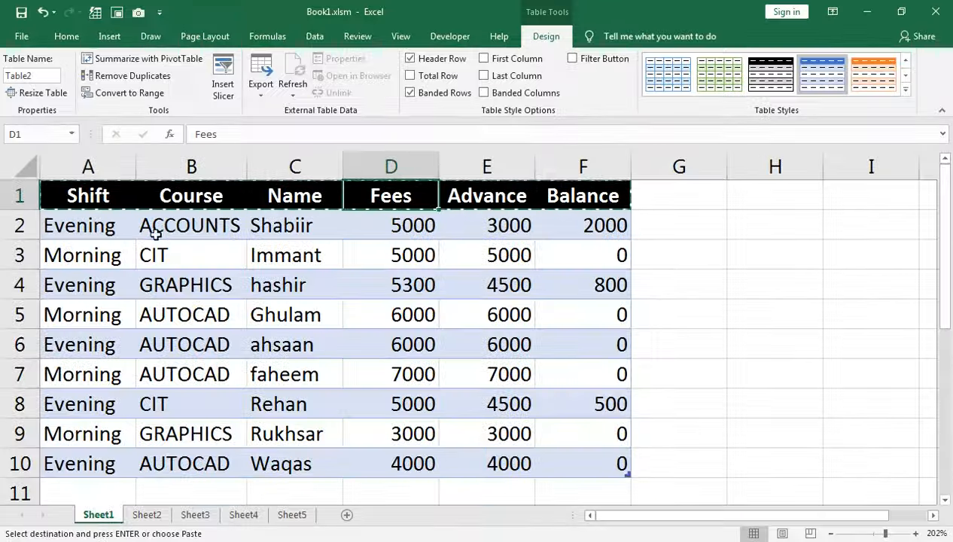
Group Sheet2 through Sheet5 and paste the header row A1:F1 from Sheet1 into them, starting at cell A4
left_click(85, 280)
left_click_drag(49, 202, 483, 197)
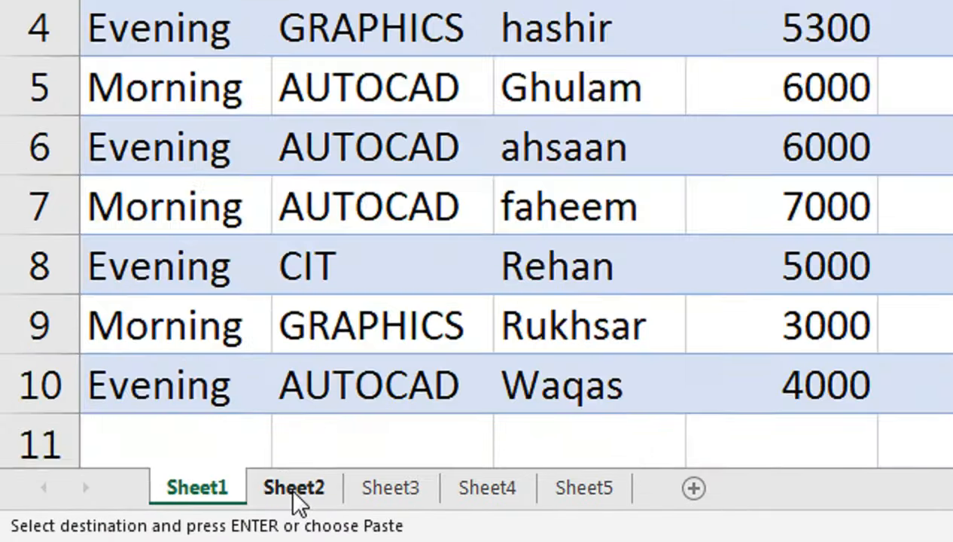
left_click(147, 517)
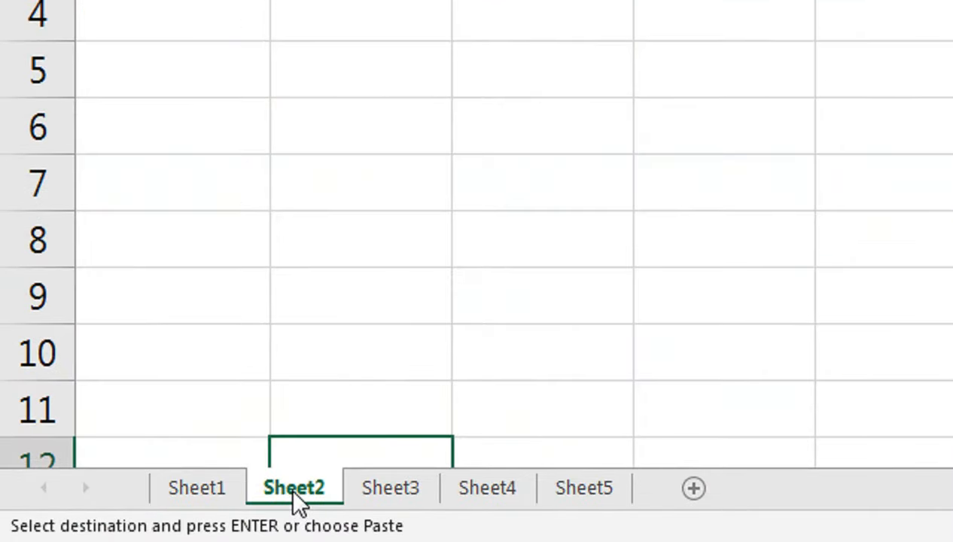
left_click(565, 489, "shift")
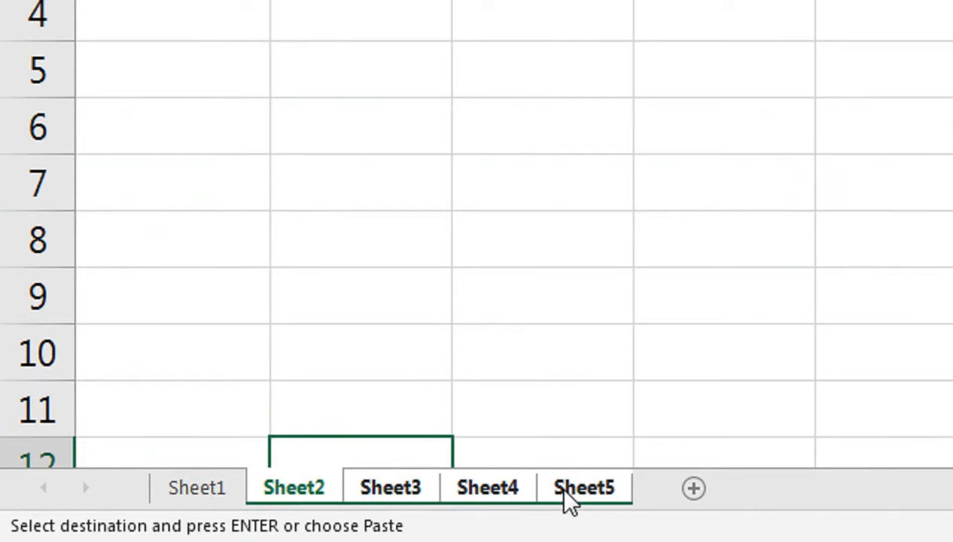
left_click(99, 16)
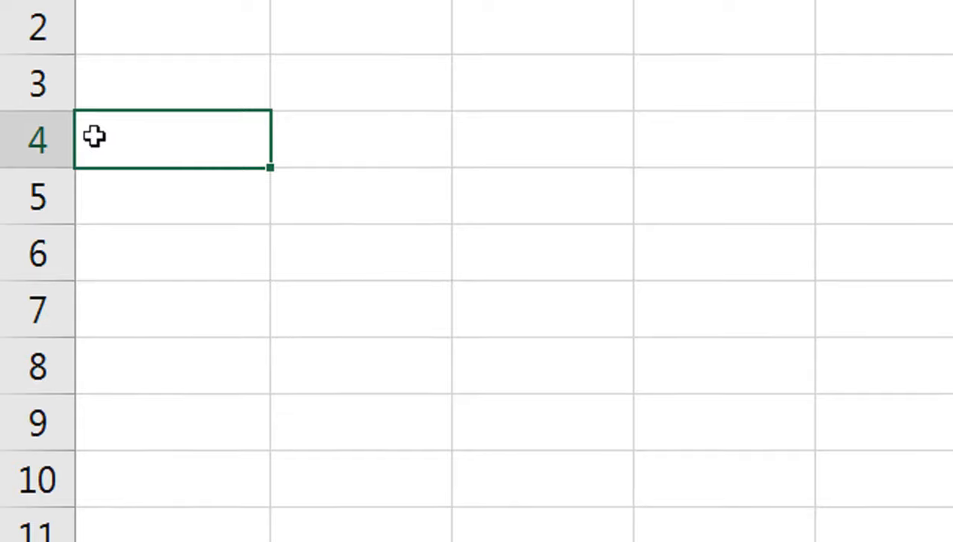
key("ctrl+v")
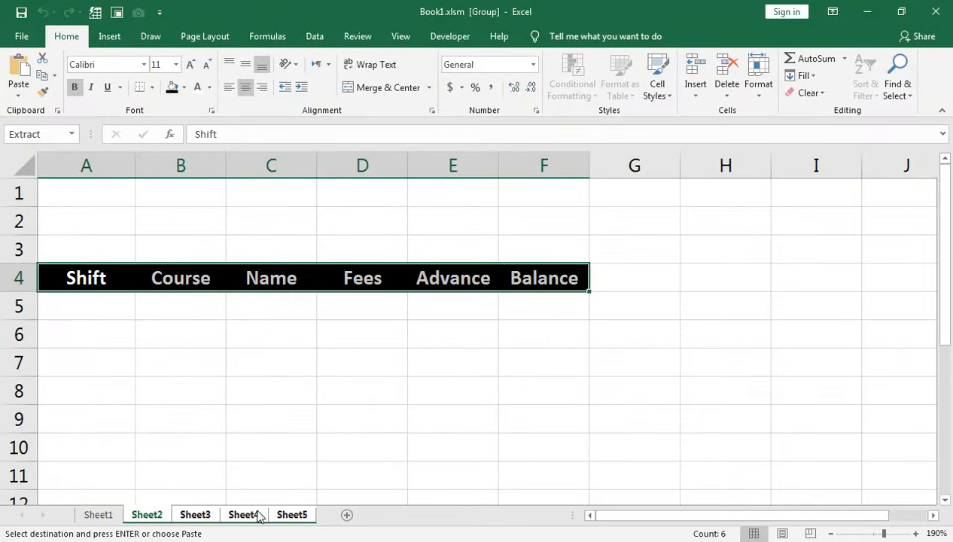
Check the pasted header row in row 4 on each sheet from Sheet2 to Sheet5
left_click(92, 515)
left_click(141, 515)
left_click(195, 515)
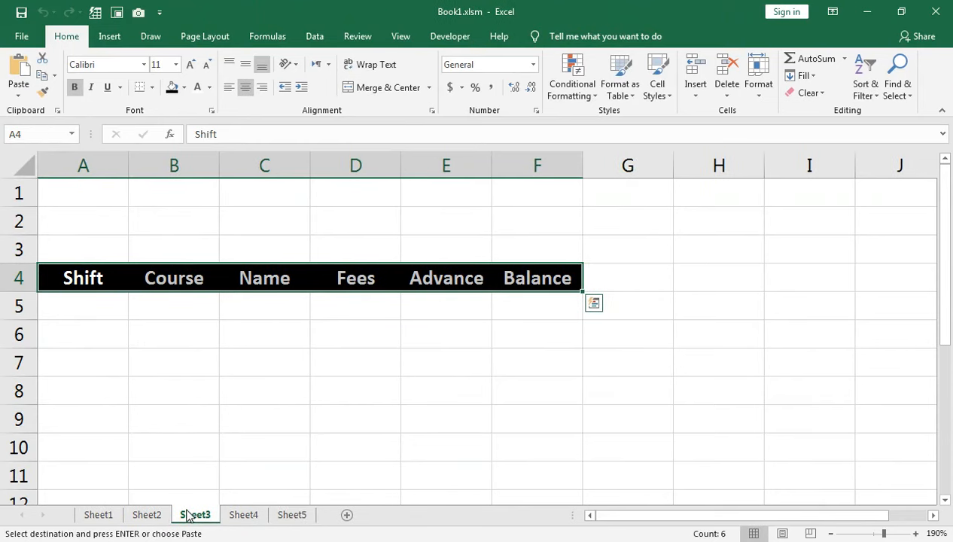
left_click(247, 515)
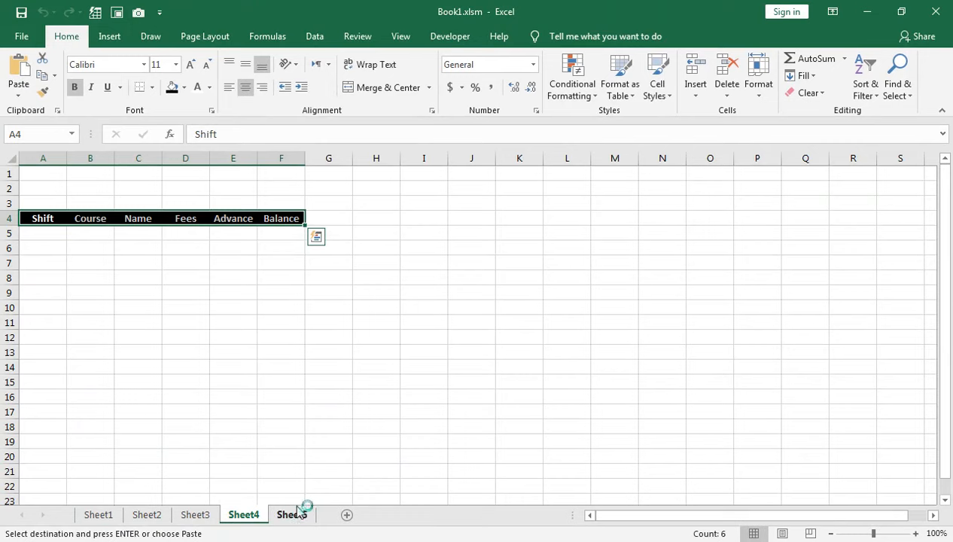
left_click(892, 534)
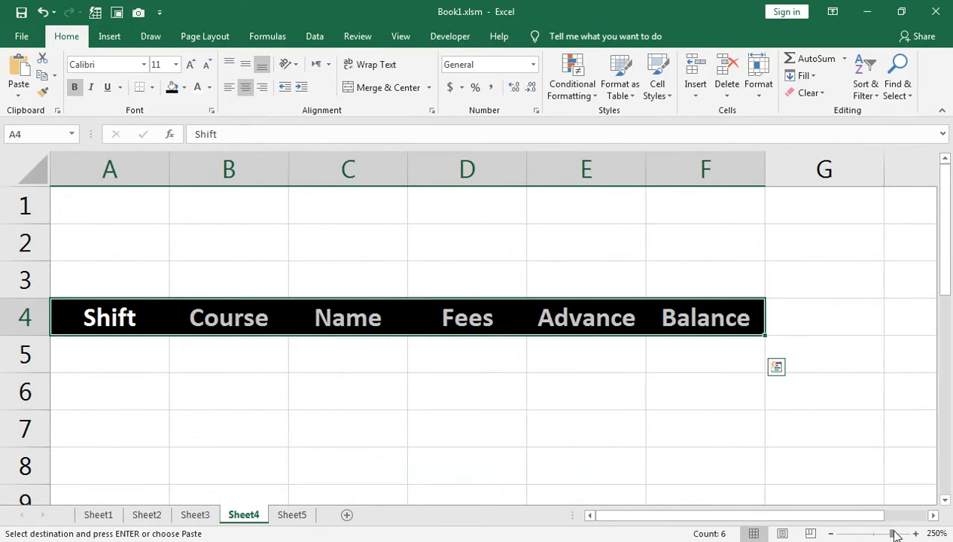
left_click(877, 534)
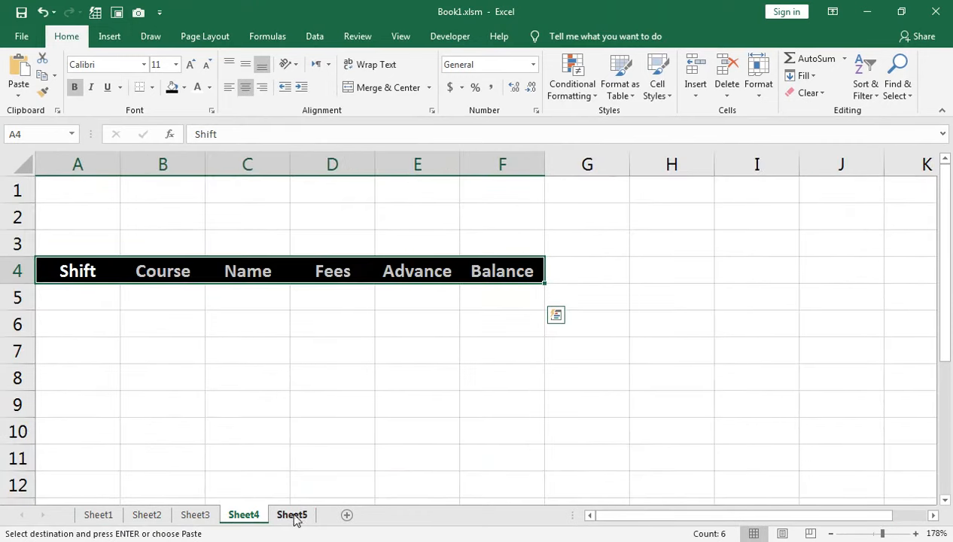
left_click(292, 514)
left_click(889, 534)
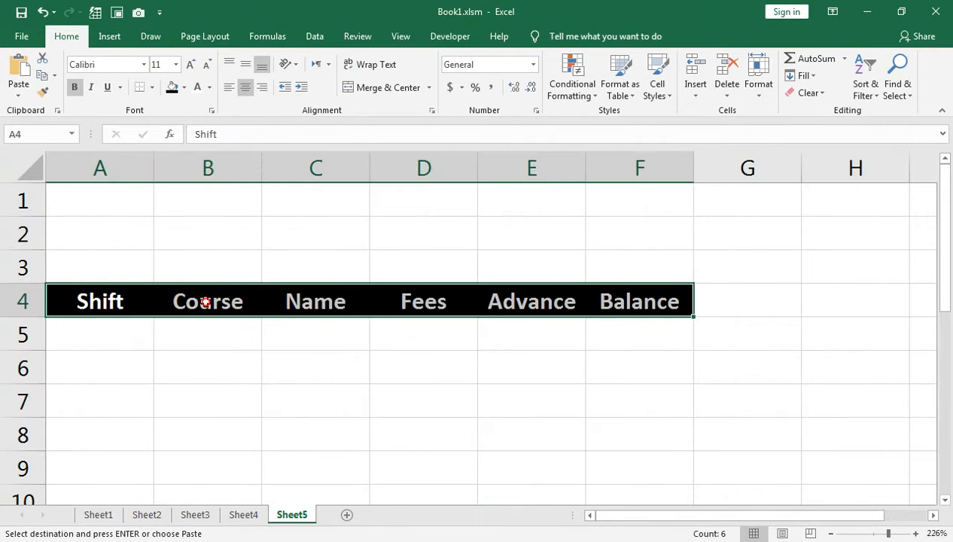
Copy the Course header and paste it into cell B1 of the grouped sheets Sheet2 through Sheet5
left_click(205, 301)
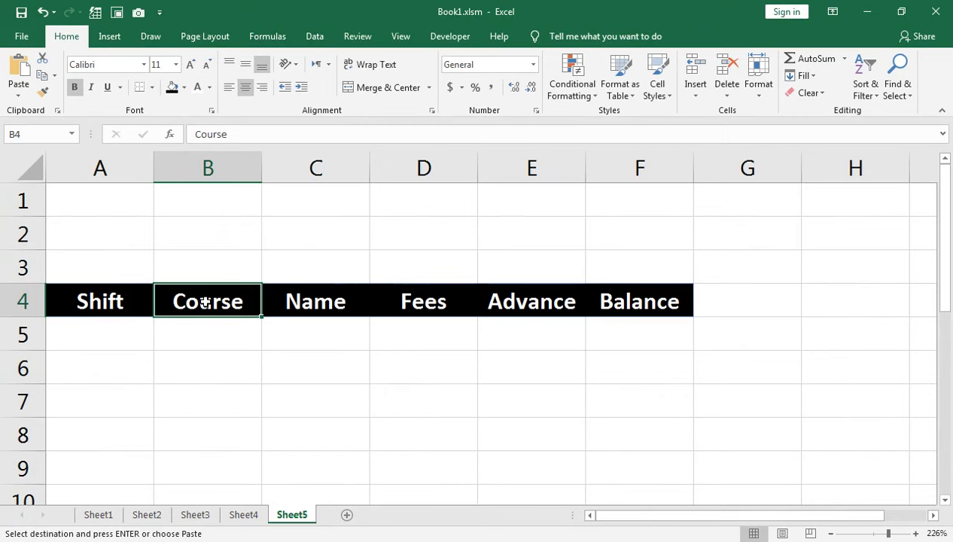
left_click(133, 515)
left_click(190, 278)
key("ctrl+c")
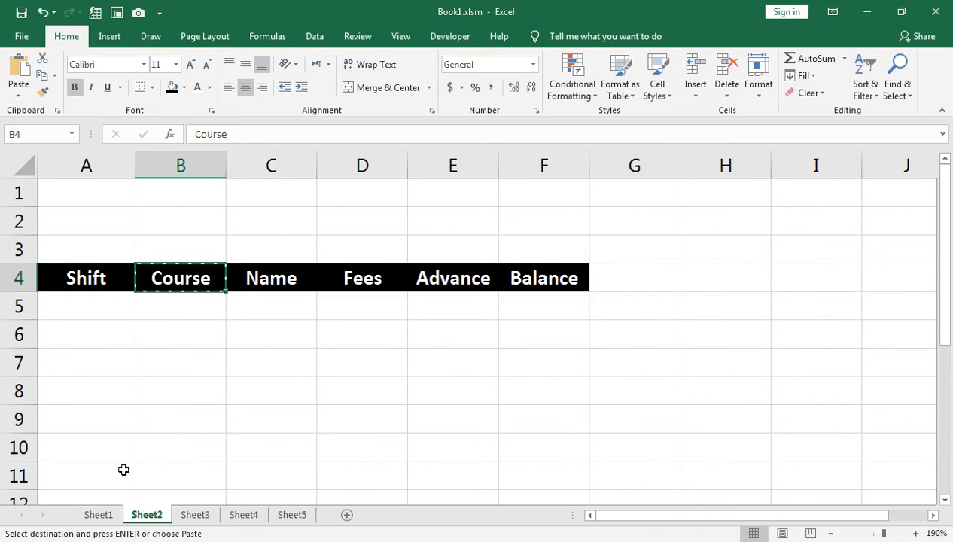
left_click(104, 517)
left_click(191, 201)
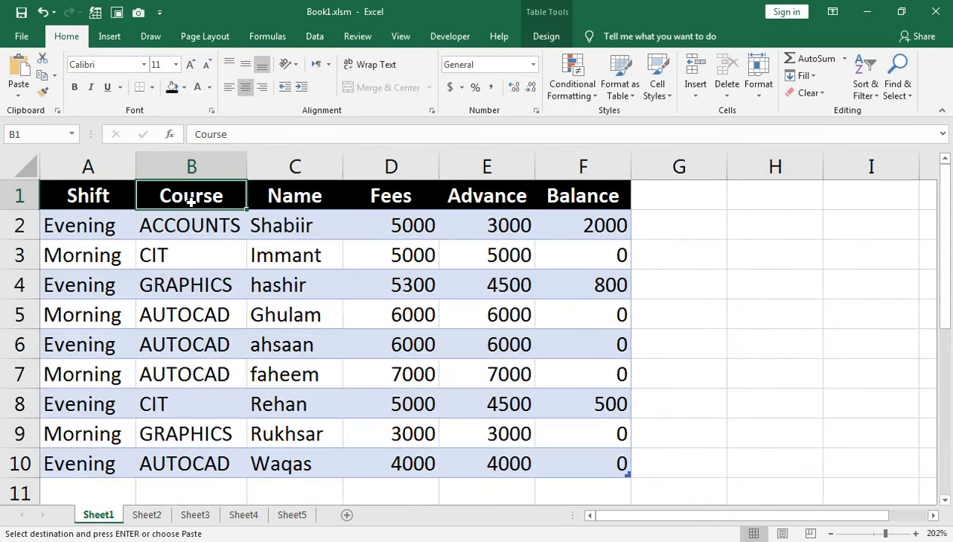
left_click(148, 514)
left_click(304, 517, "shift")
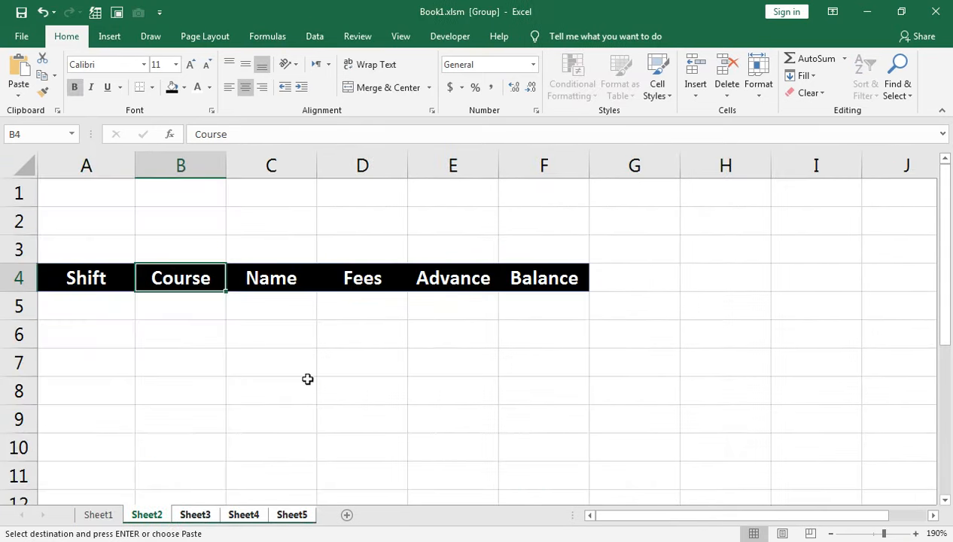
left_click(196, 198)
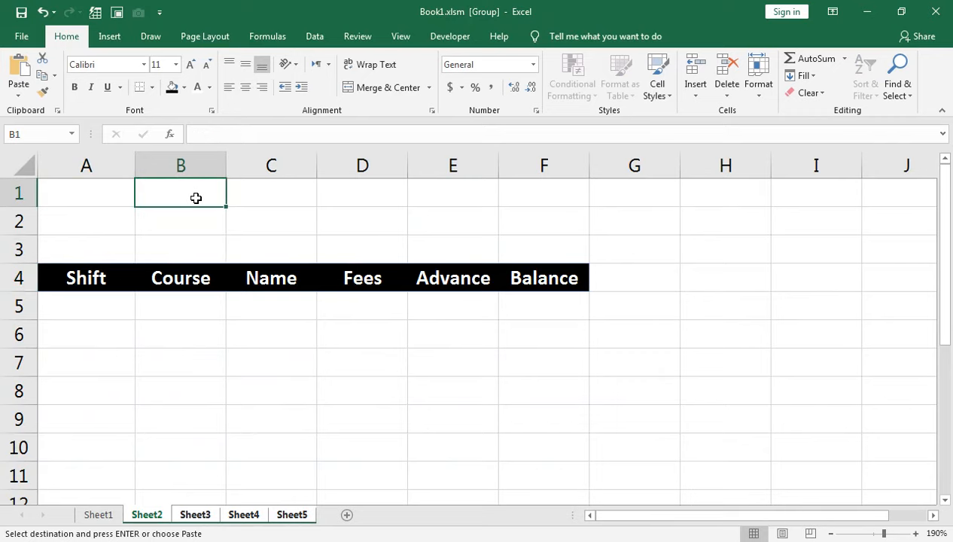
key("ctrl+v")
left_click(186, 229)
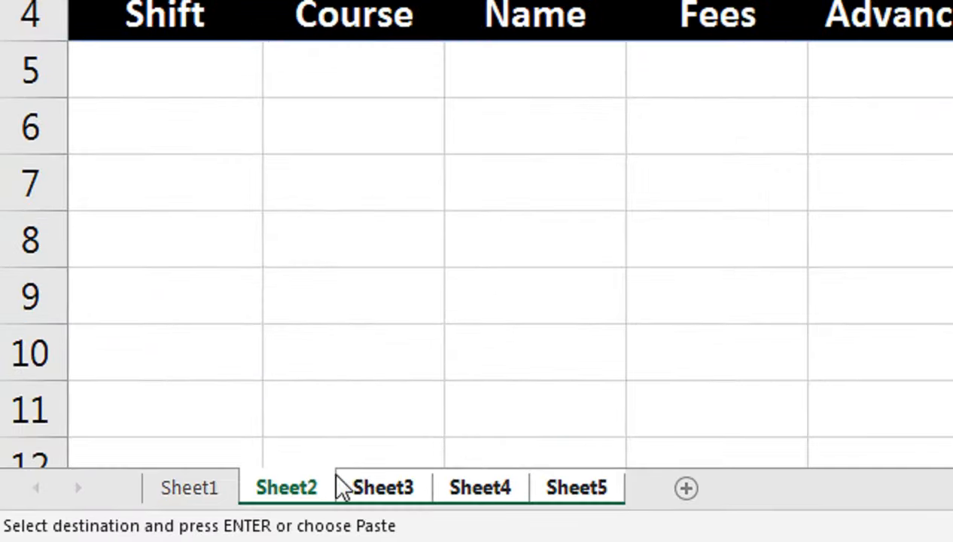
Ungroup the sheets and check the Course header in cell B1 on each sheet from Sheet2 to Sheet5
left_click(114, 518)
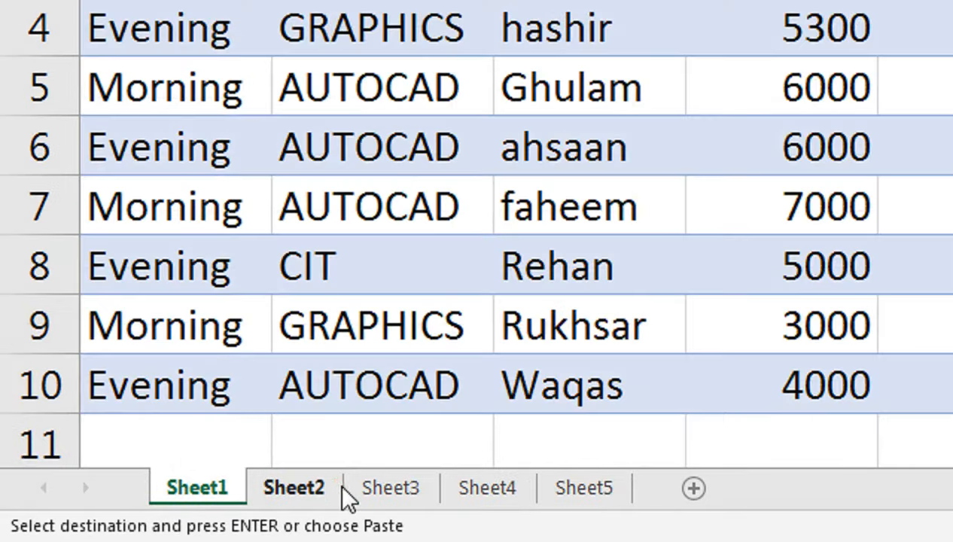
left_click(339, 489)
left_click(393, 490)
left_click(489, 491)
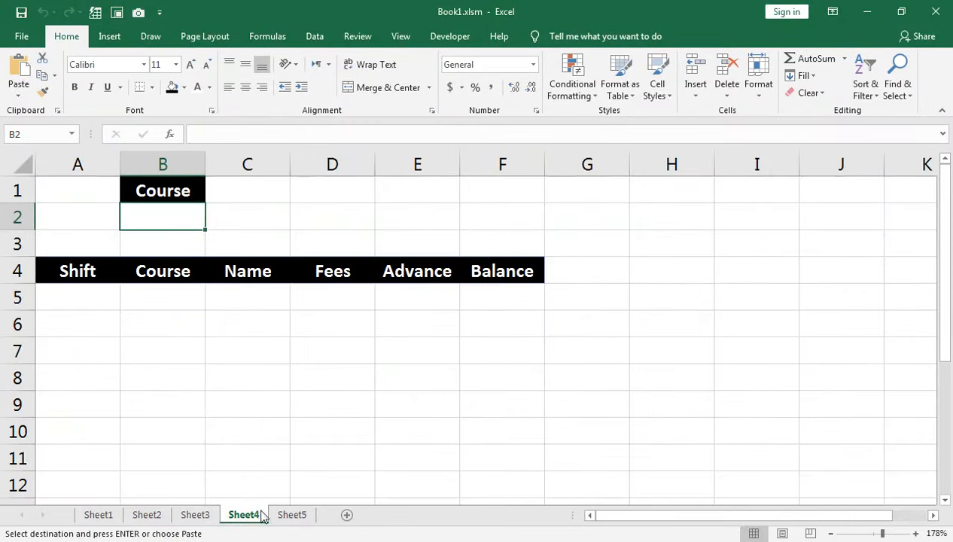
left_click(551, 488)
left_click(151, 516)
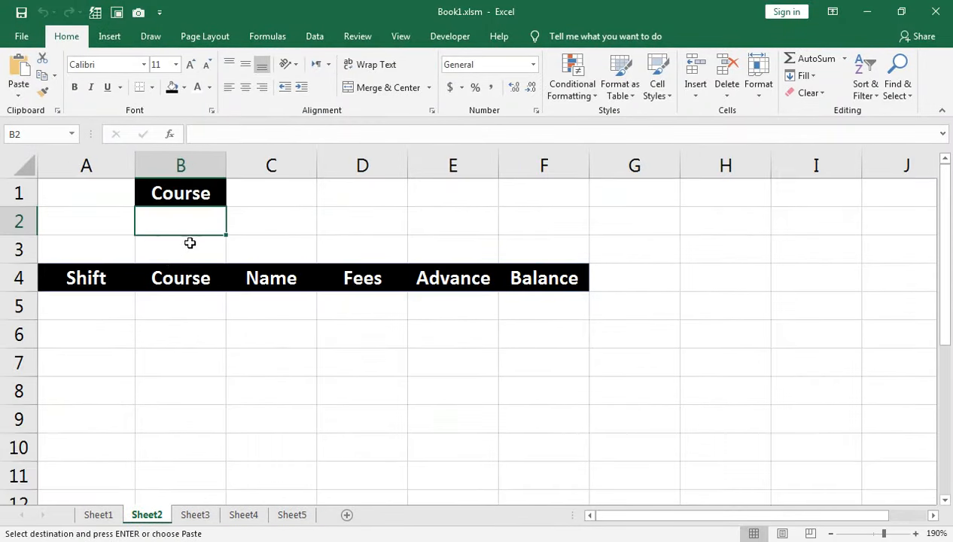
Copy the course name AUTOCAD from cell B5 of Sheet1 and enter it in cell B2 of Sheet2 as the criterion
left_click_drag(886, 535, 887, 534)
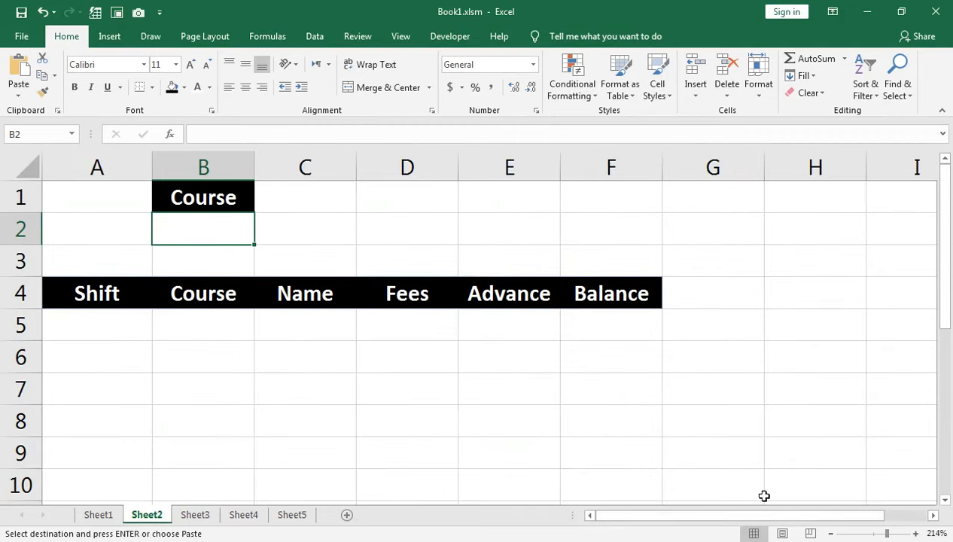
left_click(104, 514)
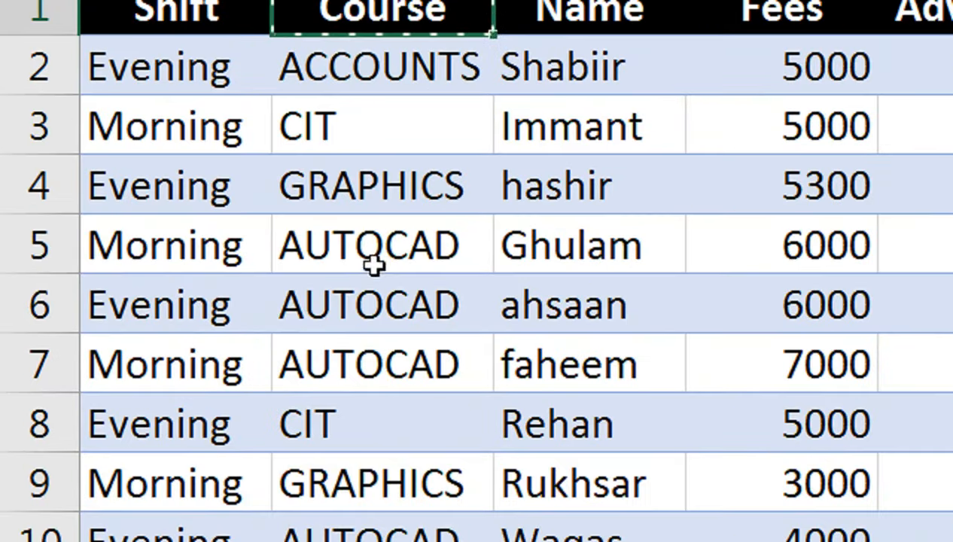
left_click(188, 330)
key("ctrl+c")
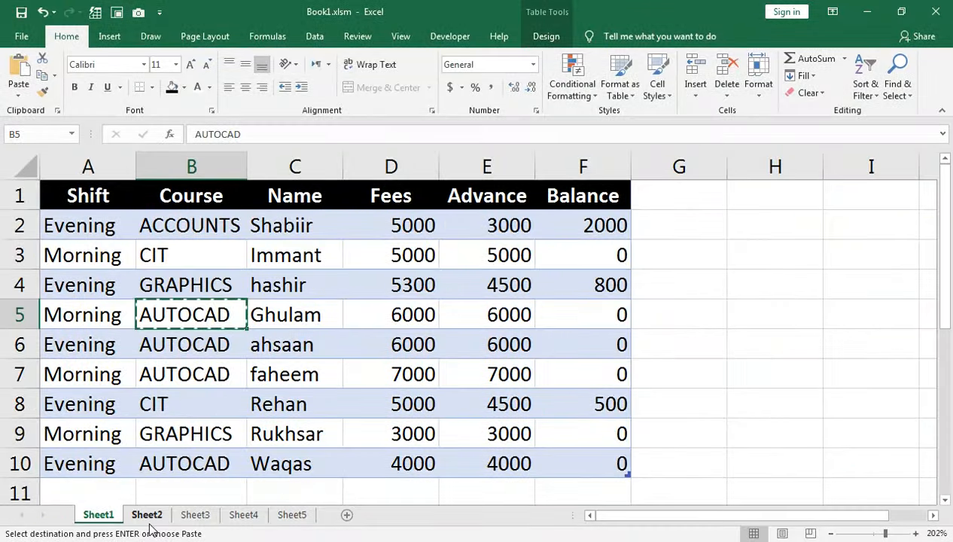
left_click(167, 534)
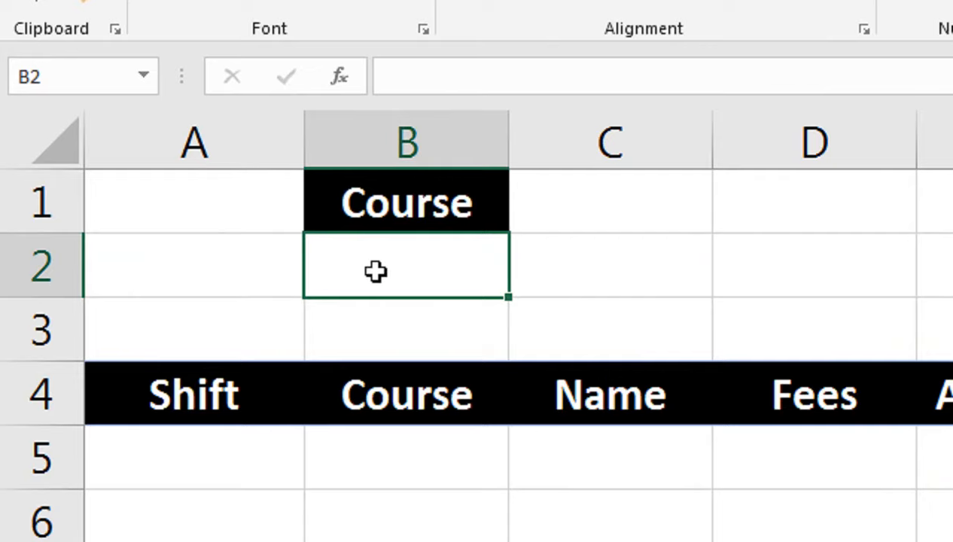
type("AUTOCAD")
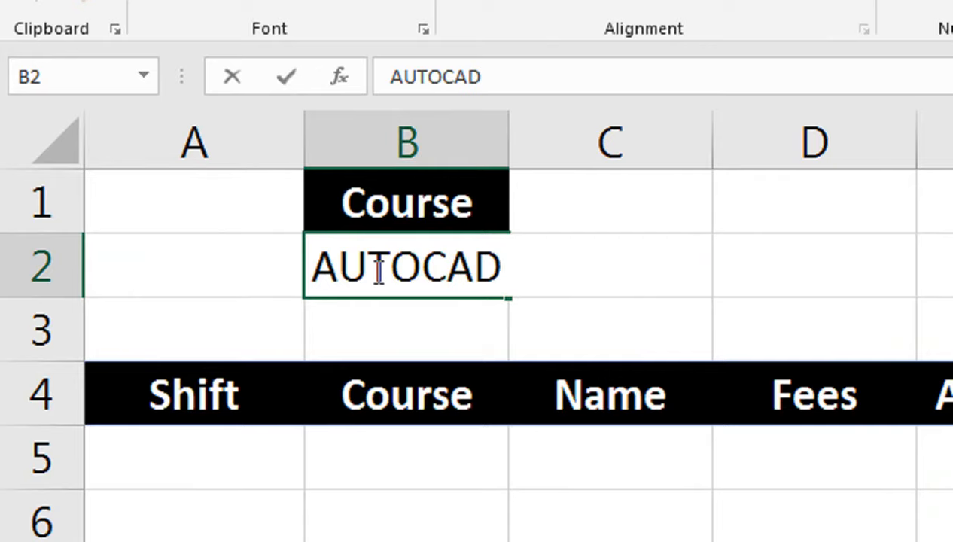
key("Return")
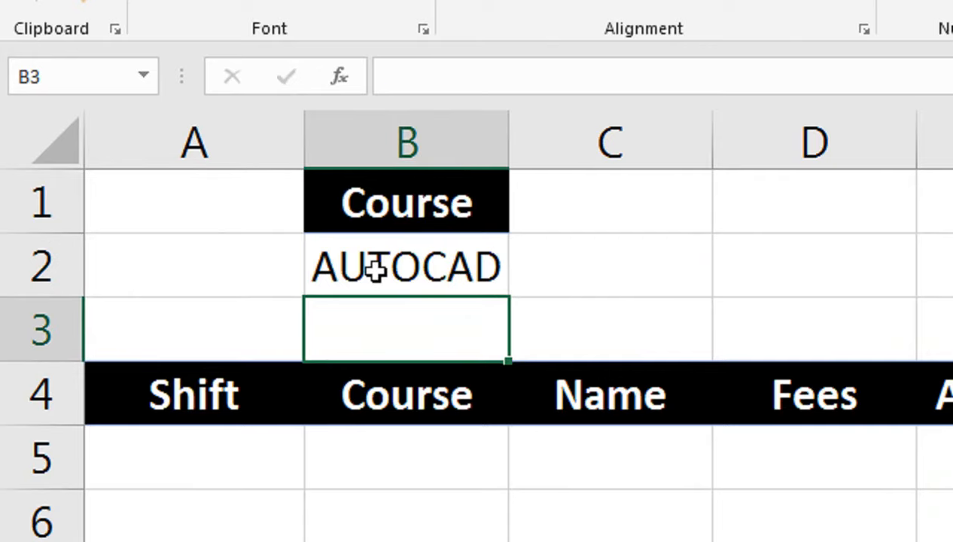
Fill the AUTOCAD criterion cell B2 with yellow and make its text bold
left_click(377, 269)
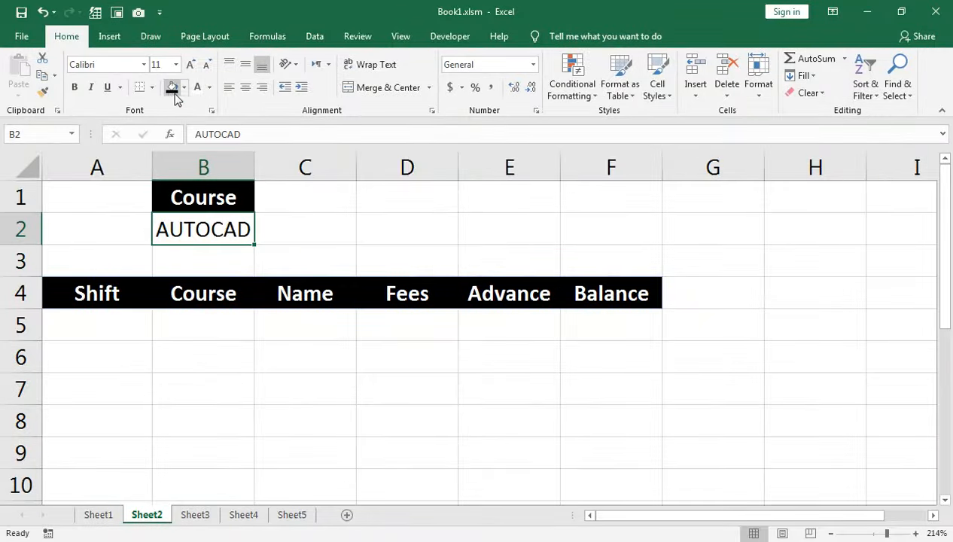
left_click(183, 88)
left_click(214, 205)
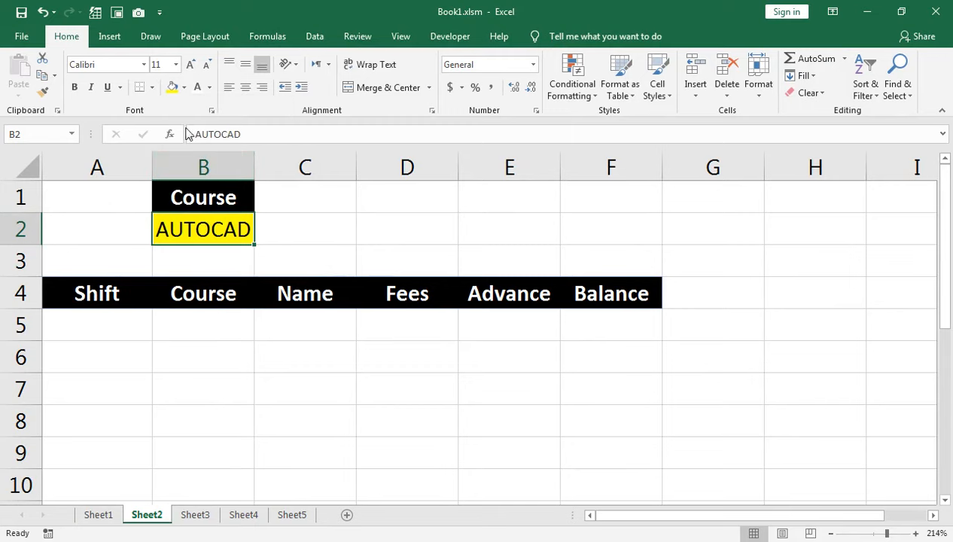
left_click(74, 87)
left_click(276, 209)
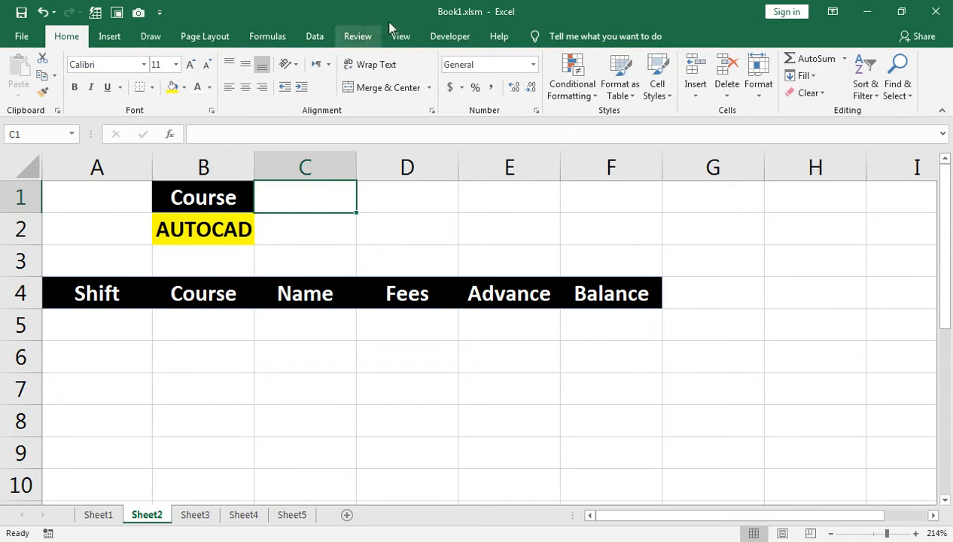
Rename Sheet2 as AUTOCAD
left_click(405, 41)
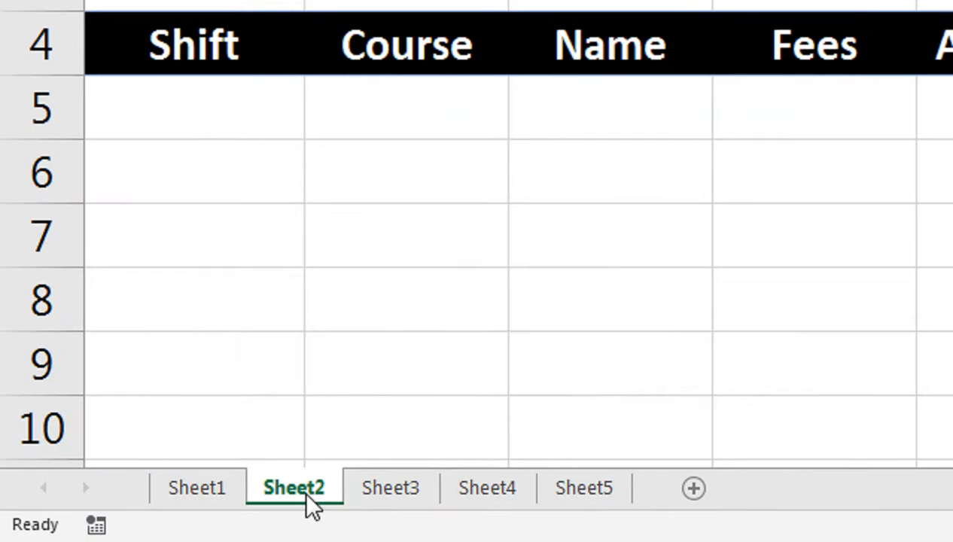
right_click(150, 516)
left_click(371, 218)
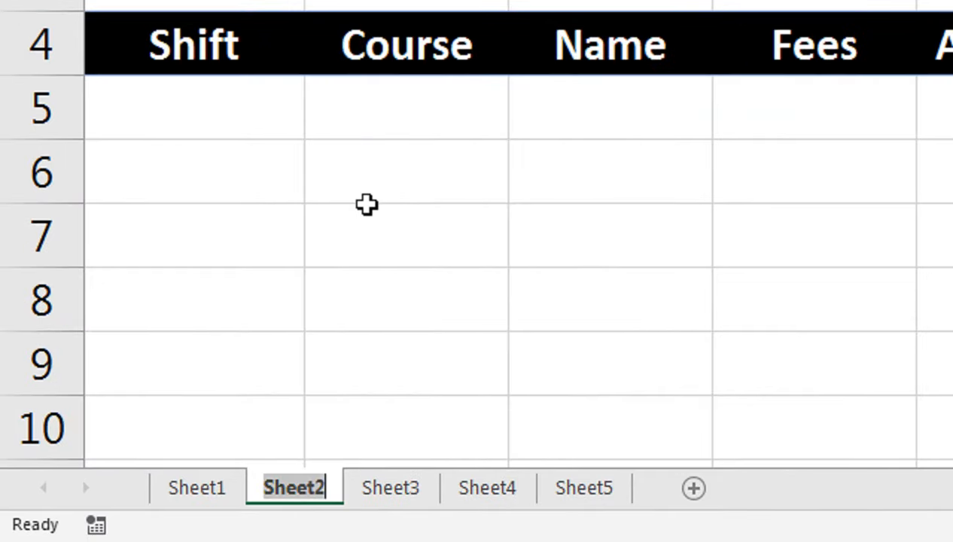
type("AUTOCAD")
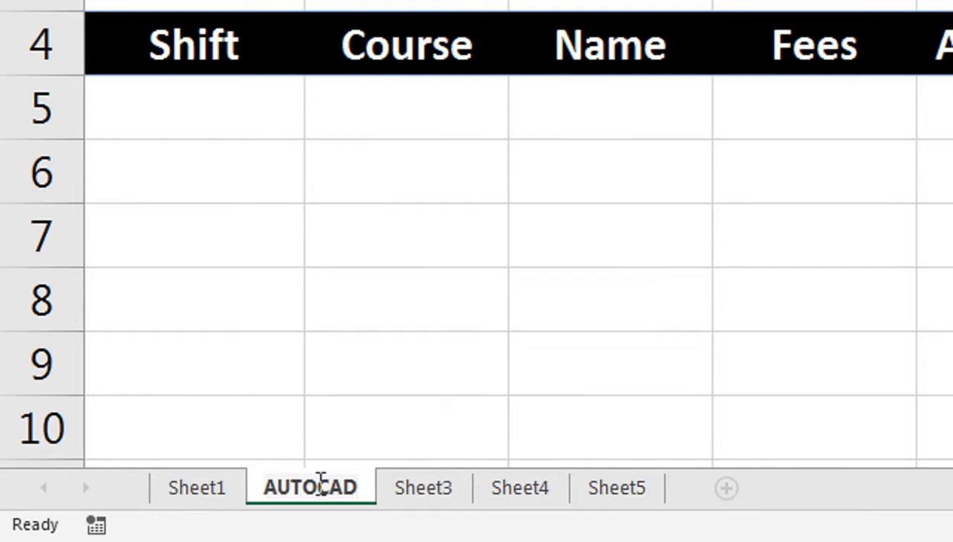
left_click(346, 410)
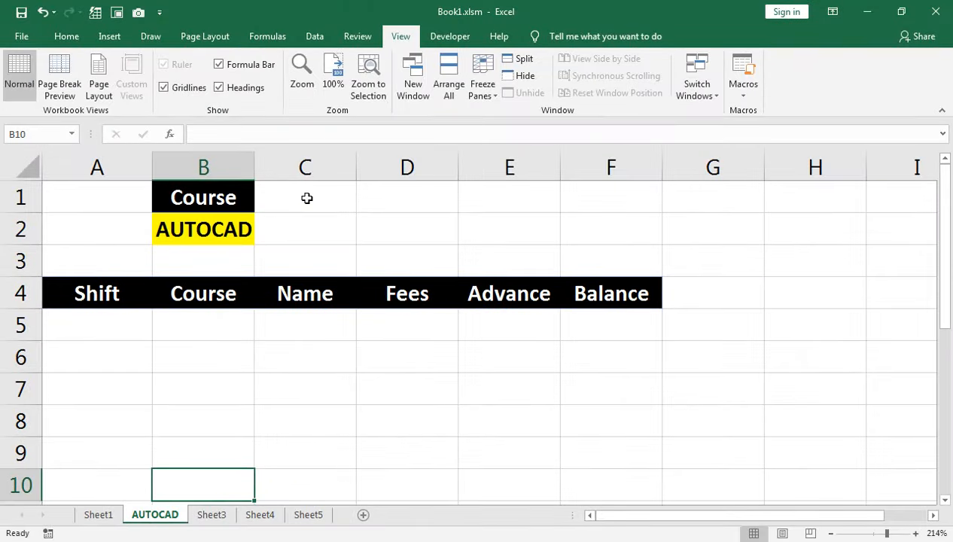
With cell C1 selected, start recording a macro named AUTOCAD stored in This Workbook
left_click(307, 198)
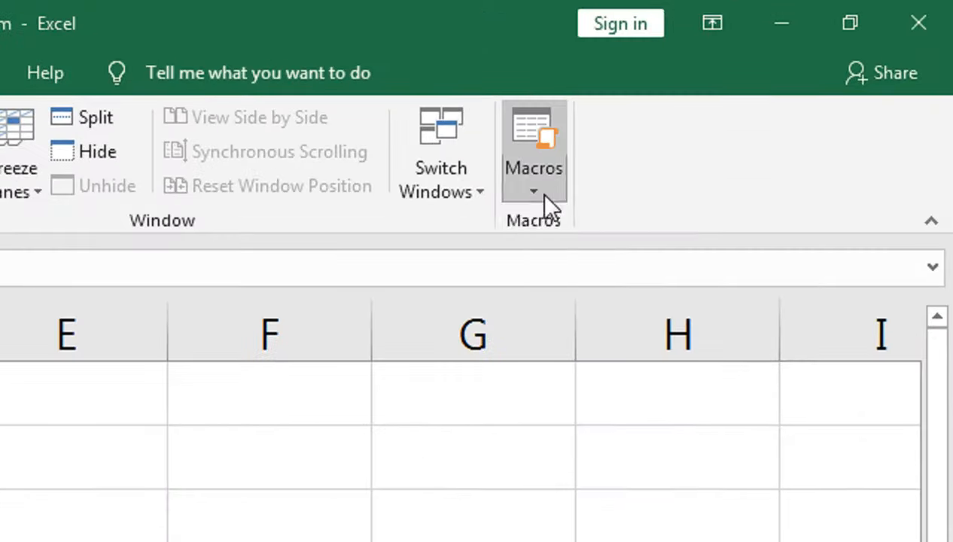
left_click(747, 98)
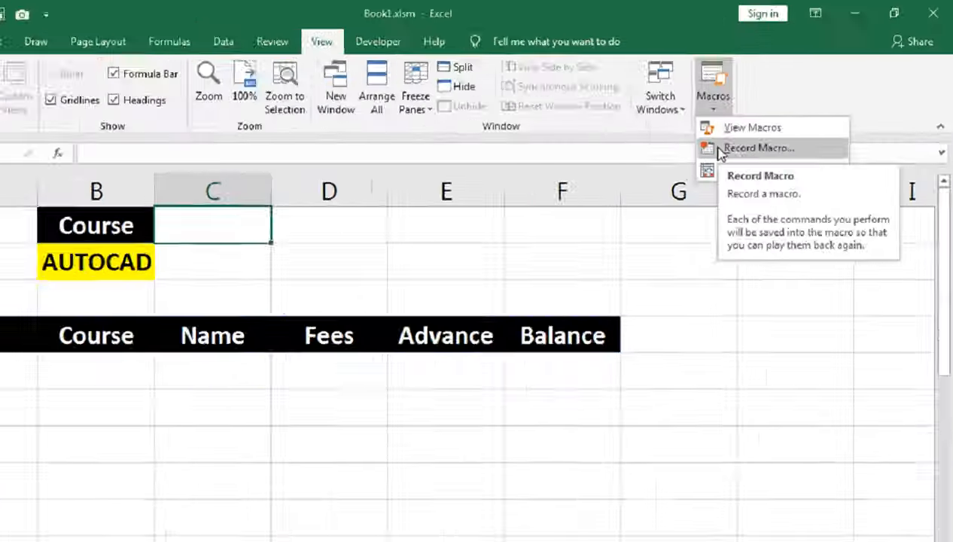
left_click(541, 257)
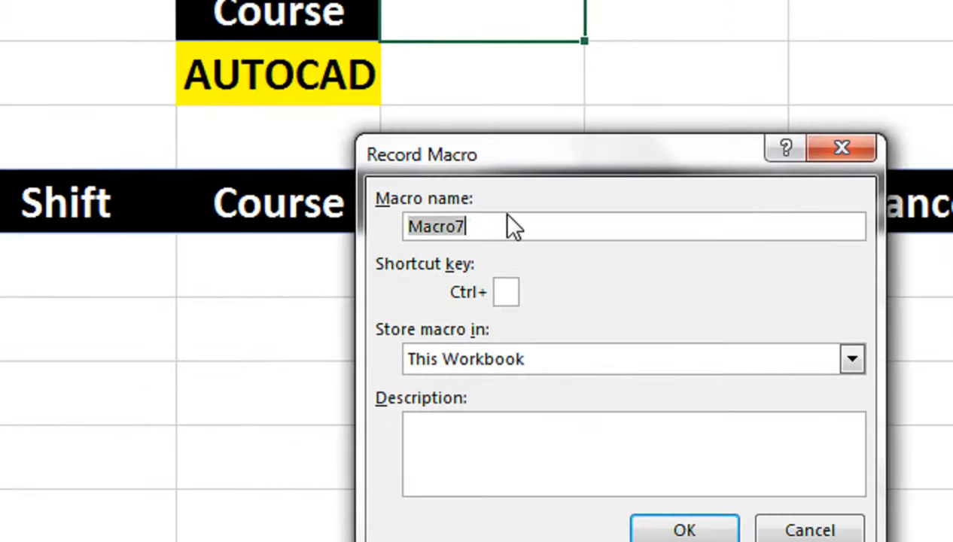
type("AUT")
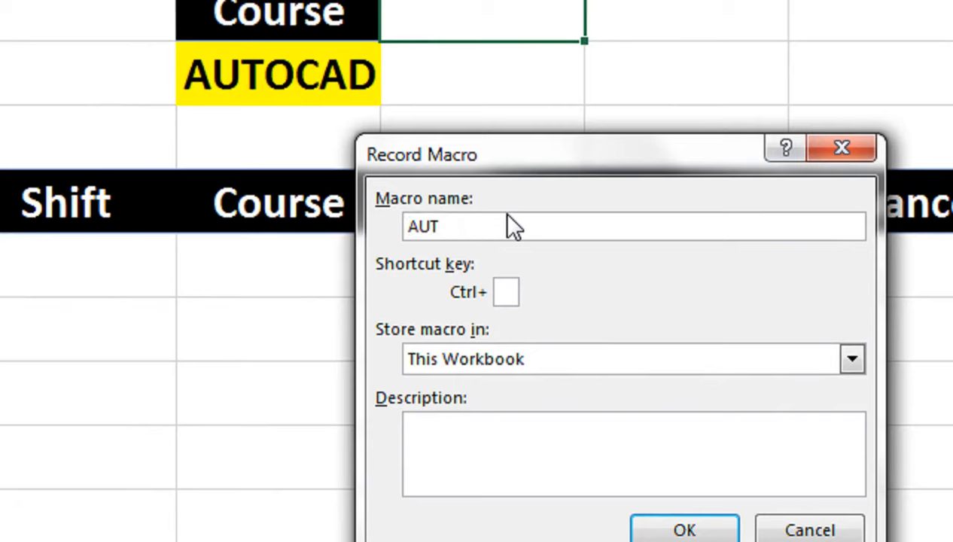
type("OCAD")
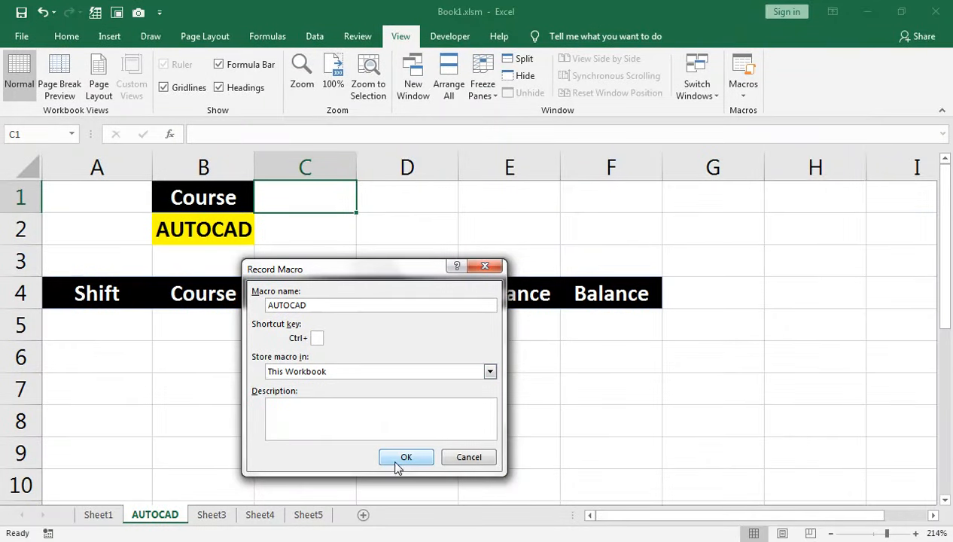
left_click(405, 458)
Set up an Advanced Filter that copies to another location, using the whole Sheet1 table A1:F10 as the list range
left_click(315, 38)
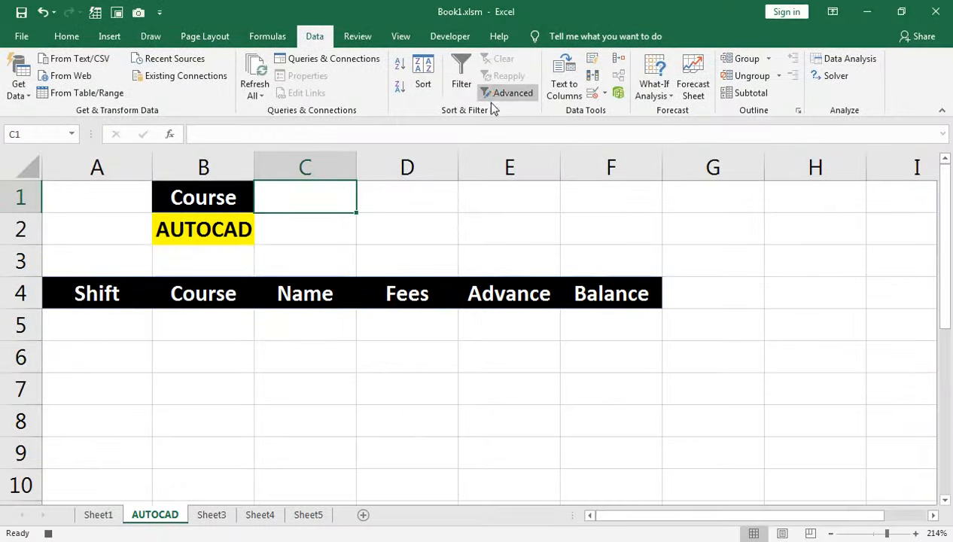
left_click(473, 189)
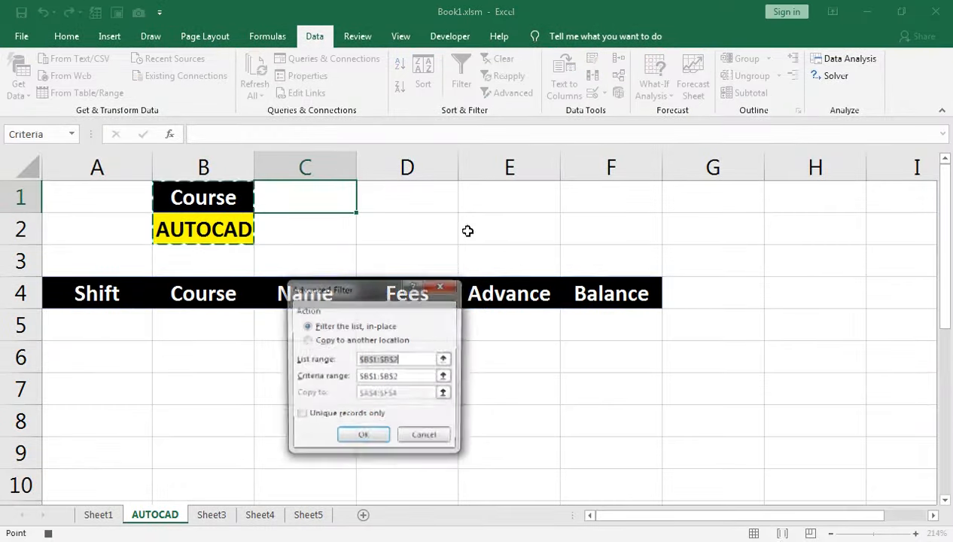
left_click_drag(362, 268, 479, 232)
left_click(452, 283)
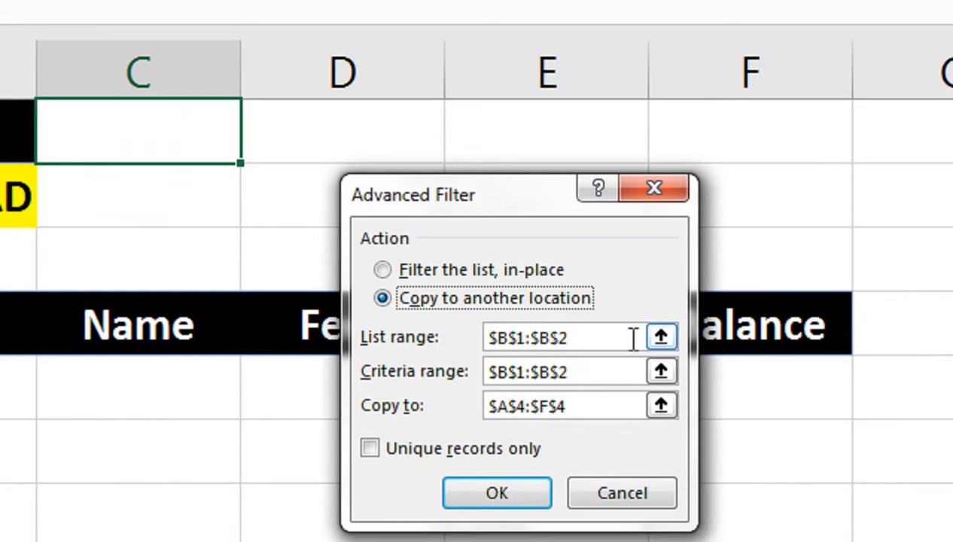
left_click(661, 337)
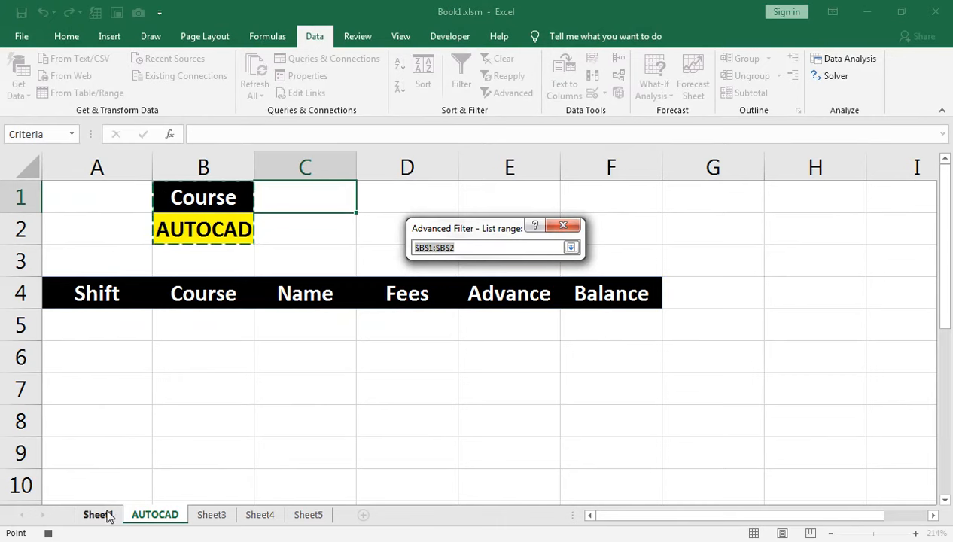
left_click(102, 514)
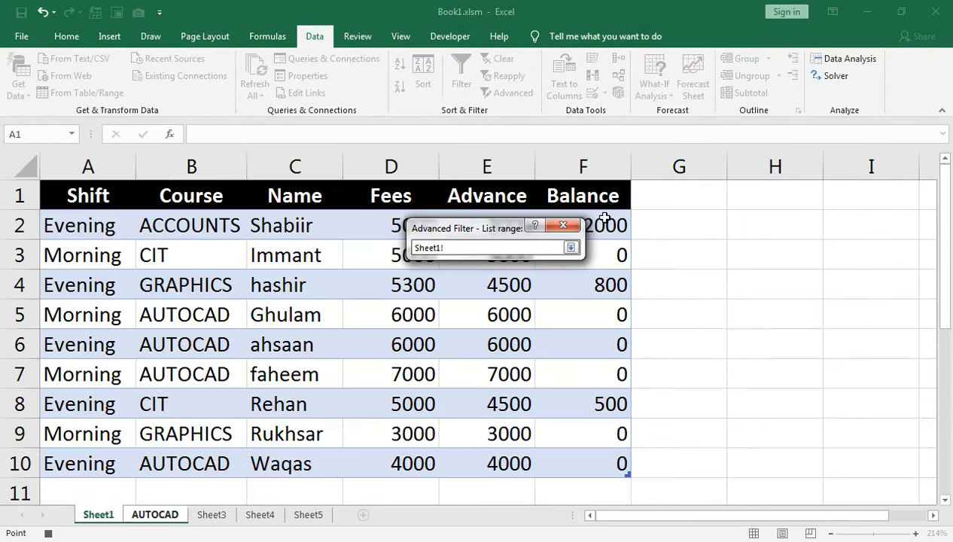
left_click_drag(67, 196, 590, 456)
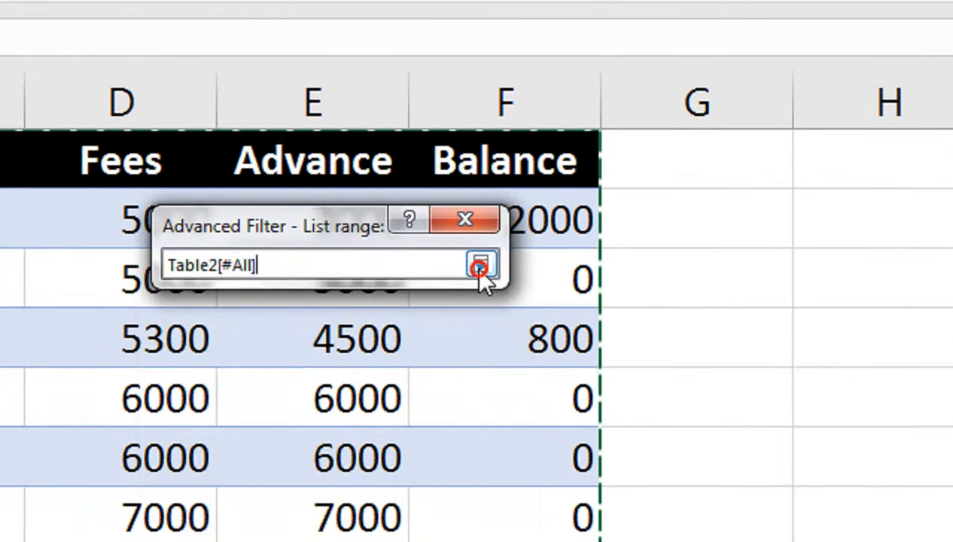
left_click(572, 249)
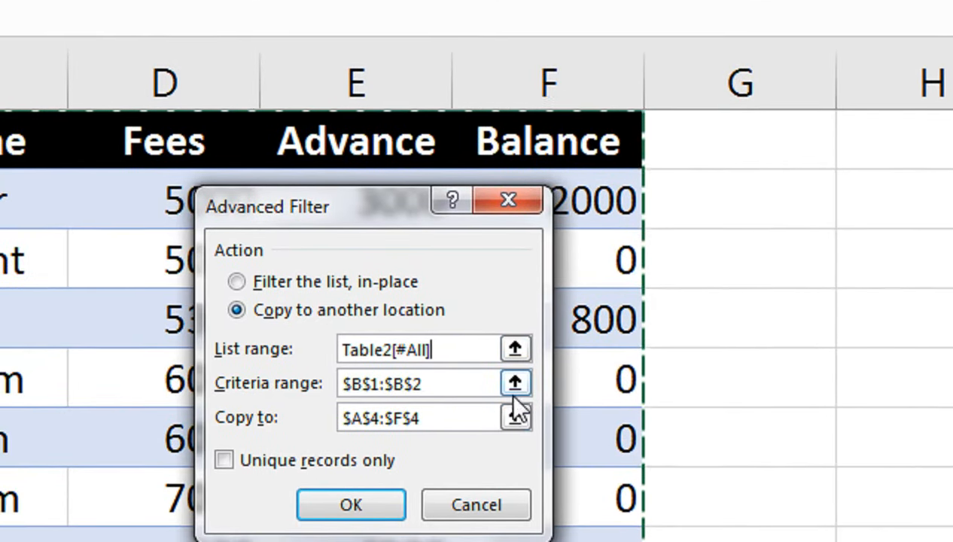
Set the criteria range to B1:B2 and the copy destination to headers A4:F4 on the AUTOCAD sheet, and run the filter
left_click(515, 383)
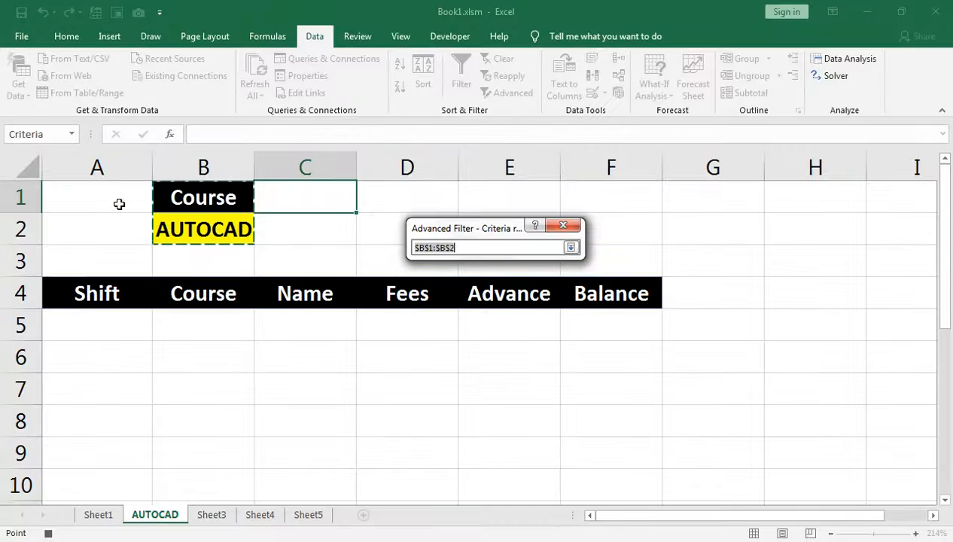
left_click_drag(180, 196, 188, 220)
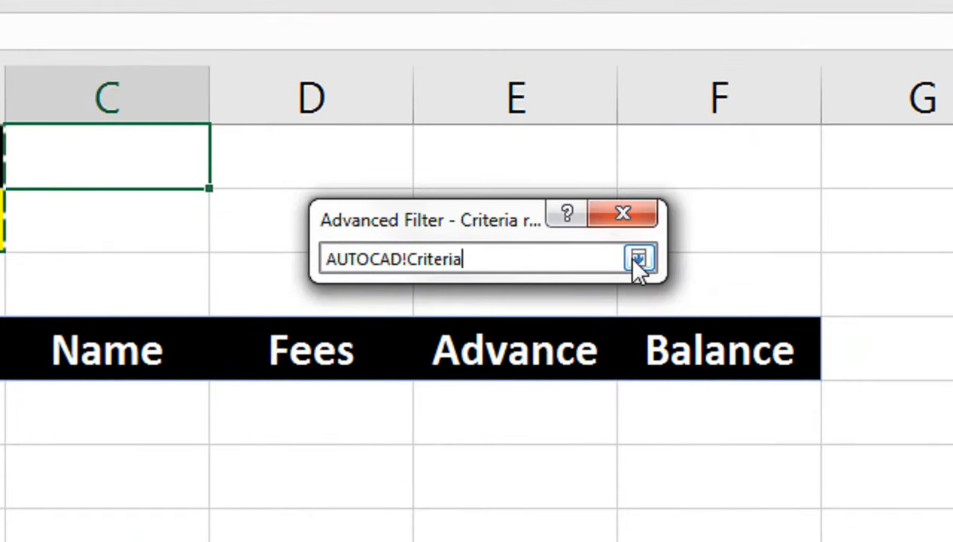
left_click(638, 259)
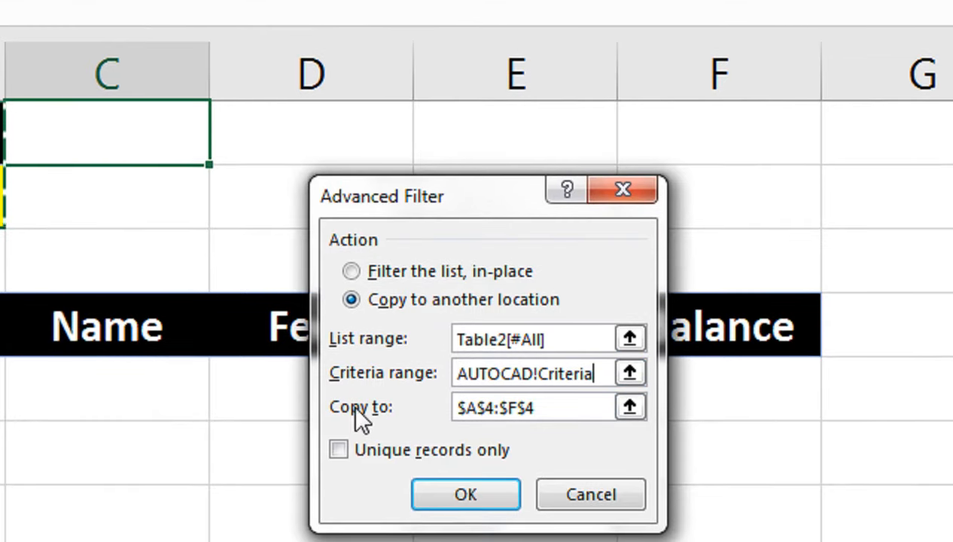
left_click(628, 407)
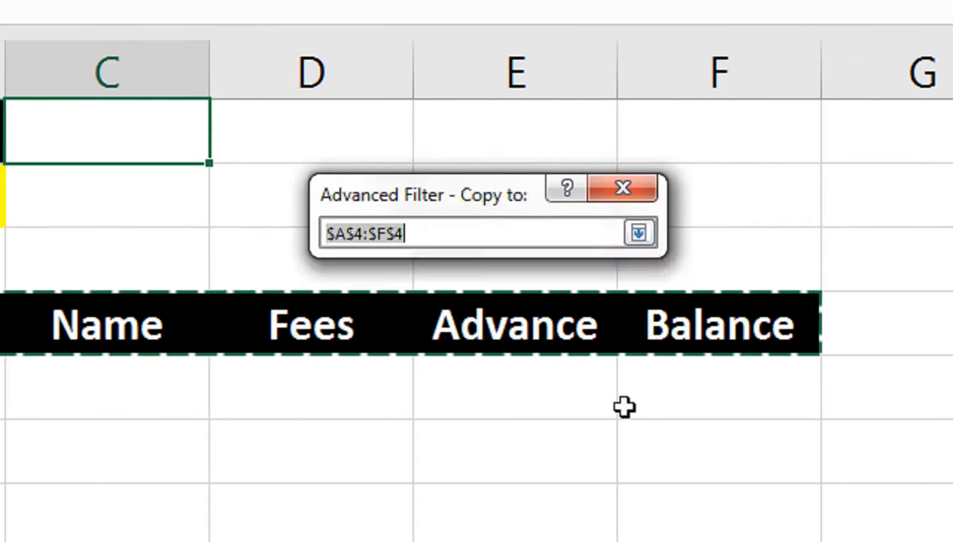
left_click_drag(86, 293, 576, 300)
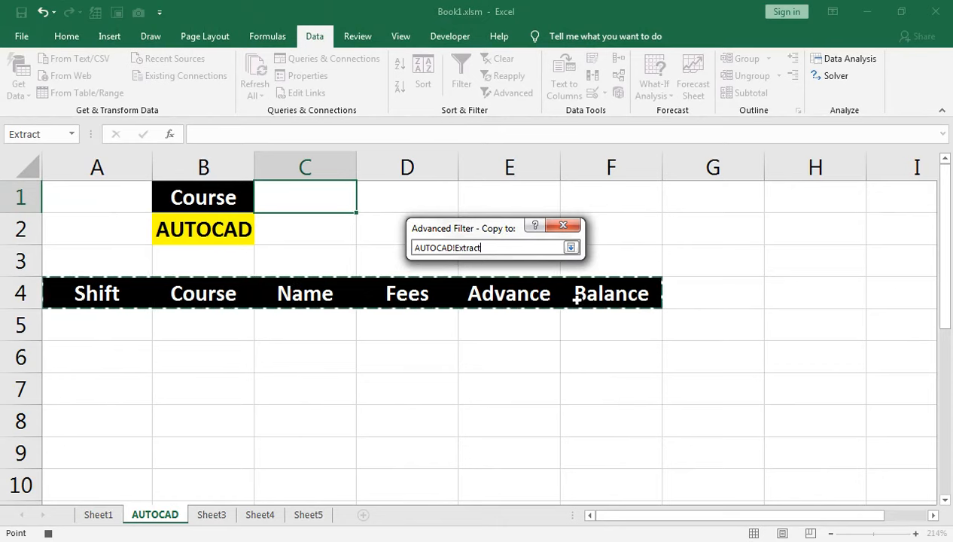
left_click(571, 248)
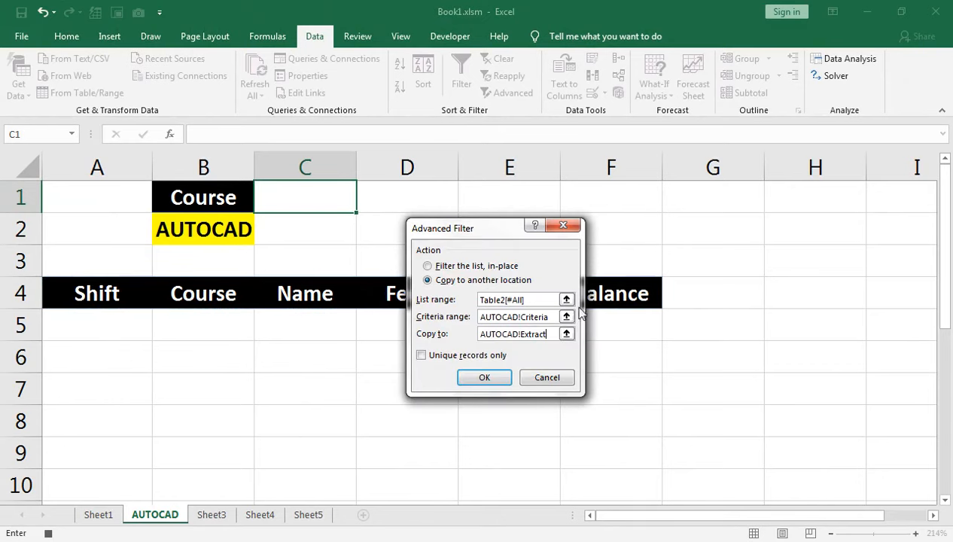
left_click(485, 378)
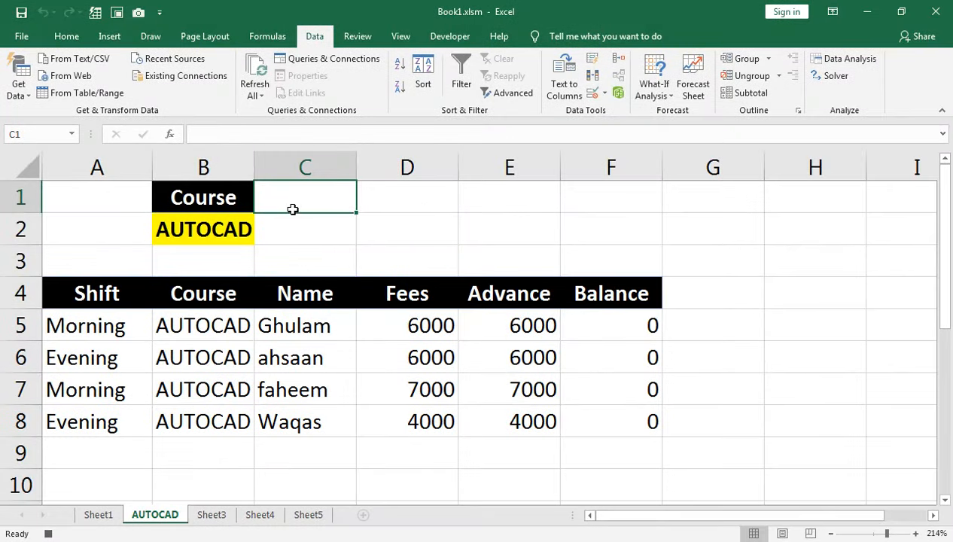
Stop recording the AUTOCAD macro
left_click(401, 36)
left_click(745, 94)
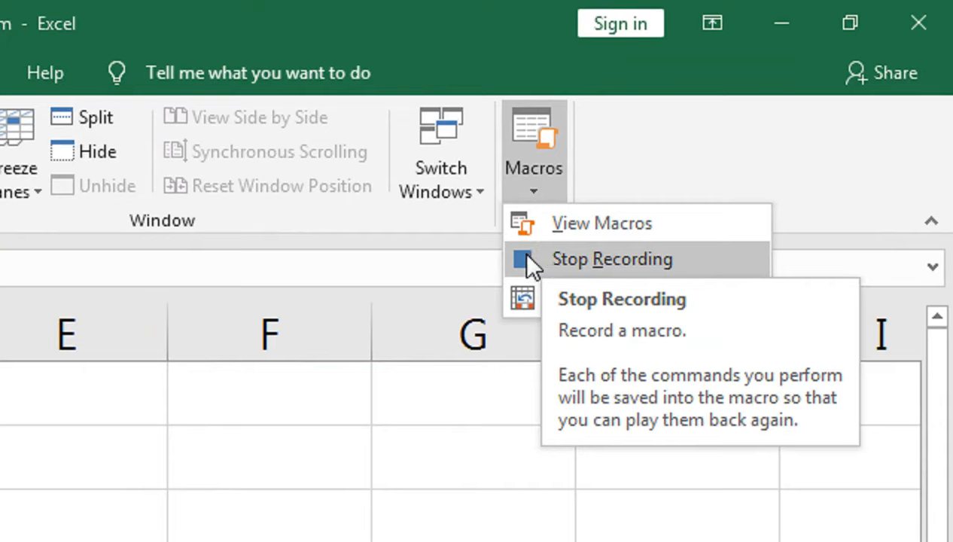
left_click(527, 259)
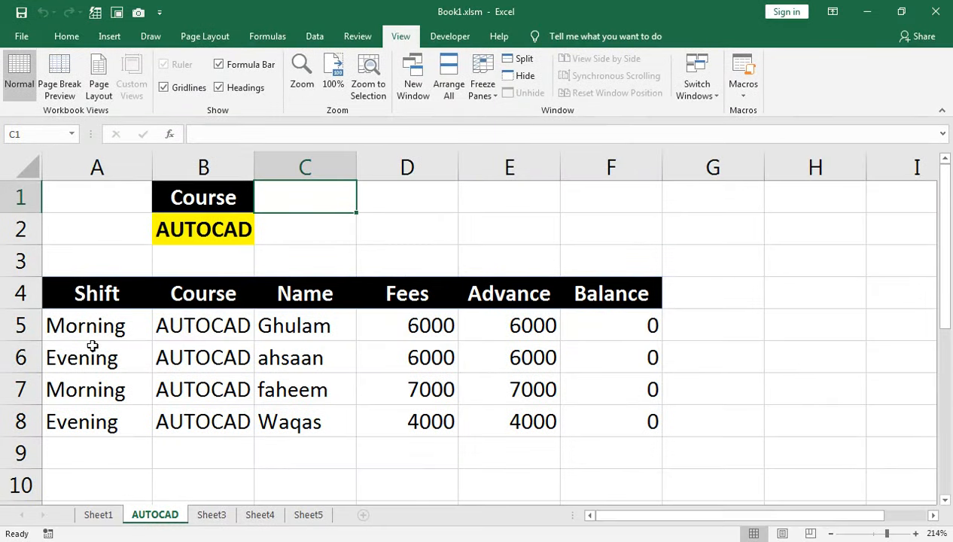
Compare the AUTOCAD sheet's extracted records with the source table on Sheet1, and look at the empty layout on Sheet3
left_click(101, 516)
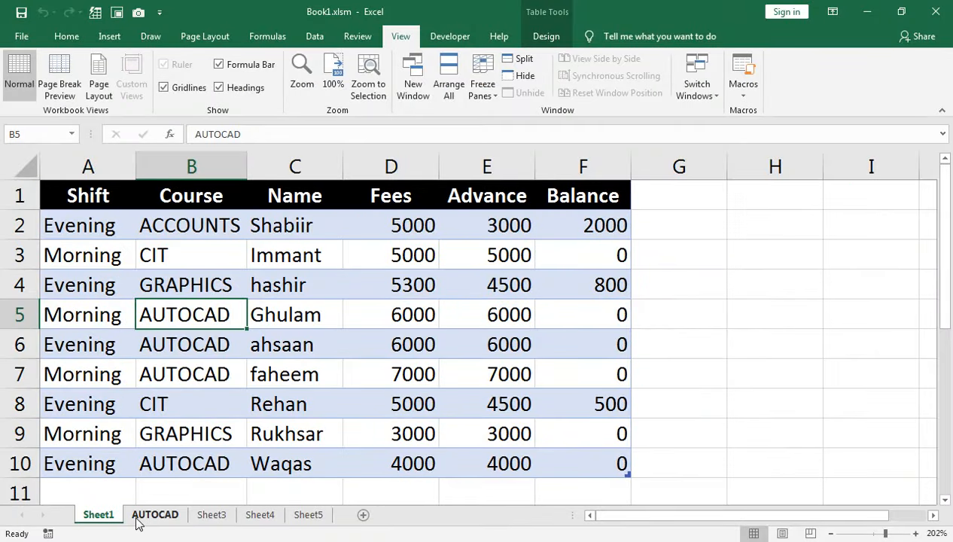
left_click(143, 515)
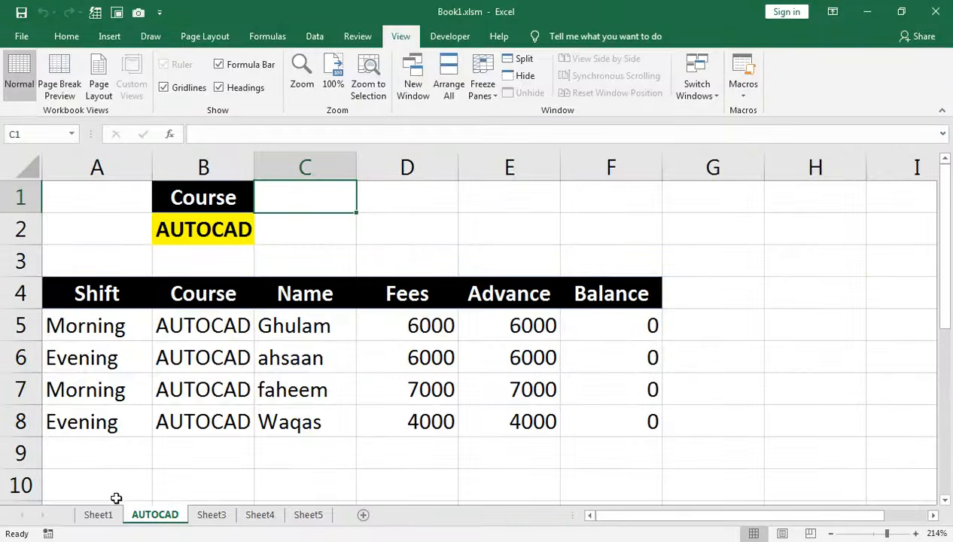
left_click(197, 538)
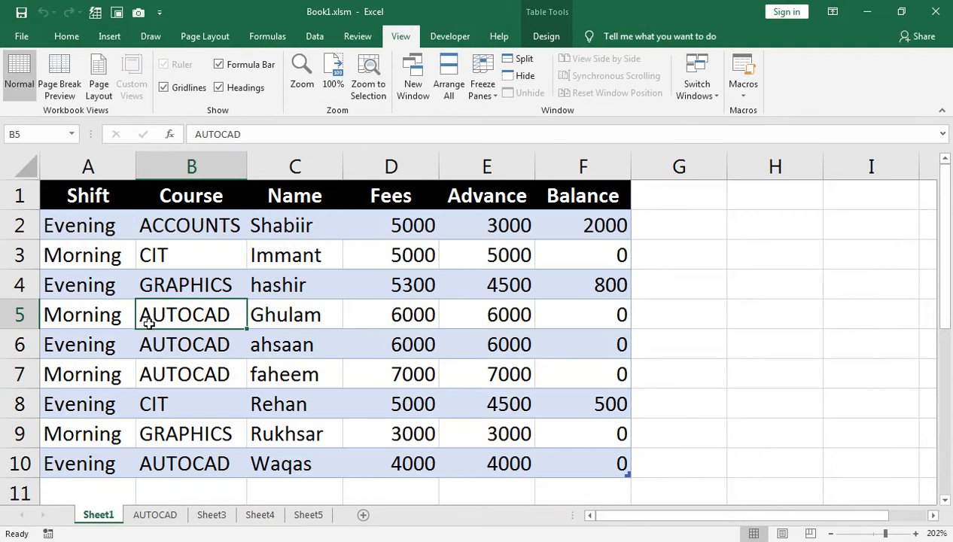
left_click(173, 525)
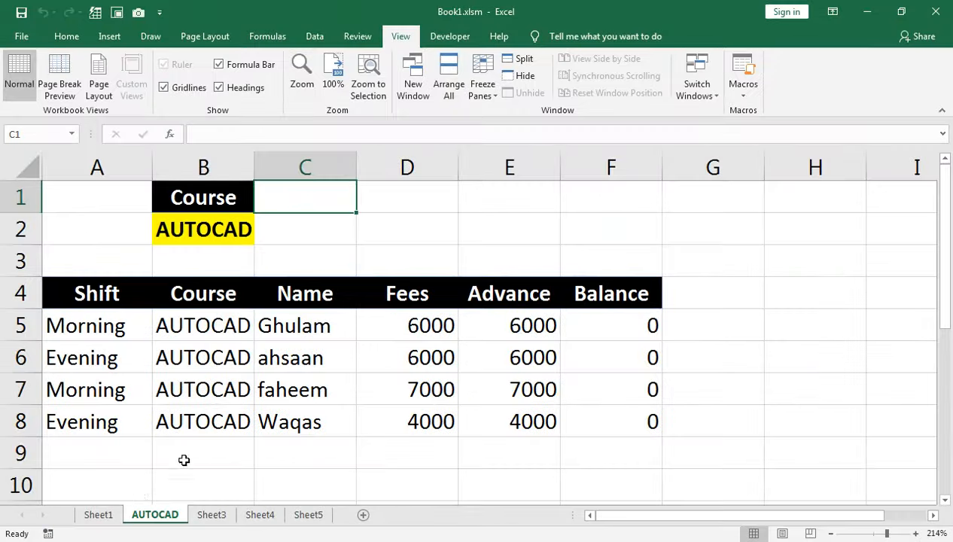
left_click(117, 516)
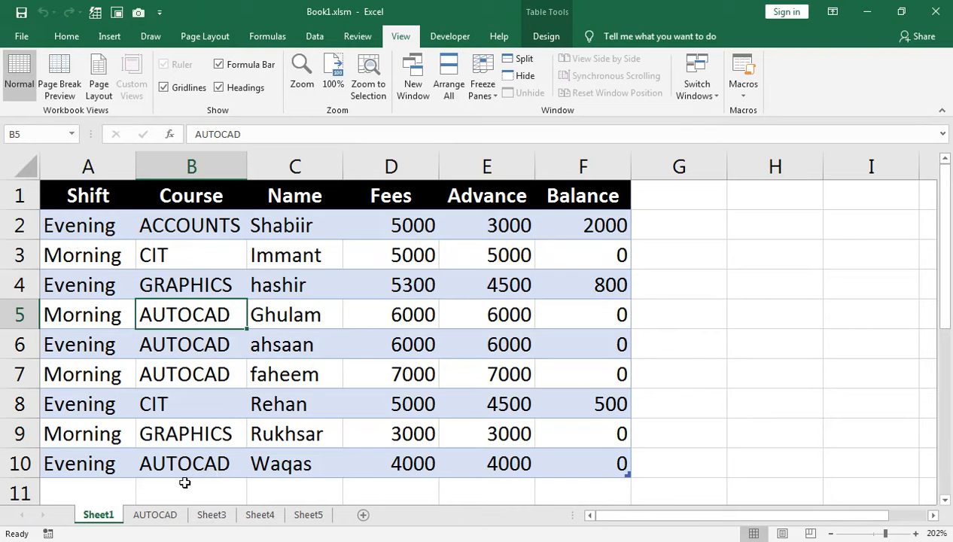
left_click(210, 518)
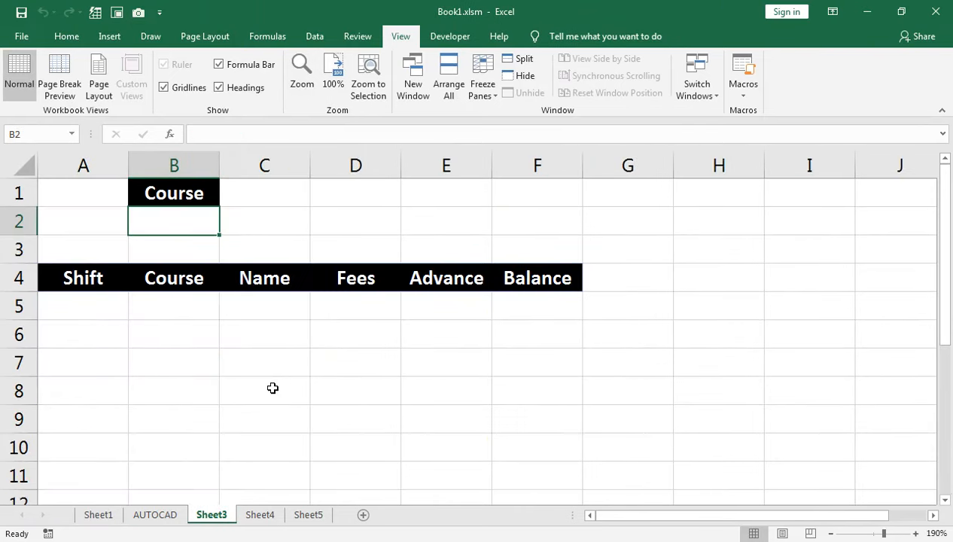
Open the AUTOCAD sheet's code module and create a Worksheet Activate event procedure
left_click(157, 515)
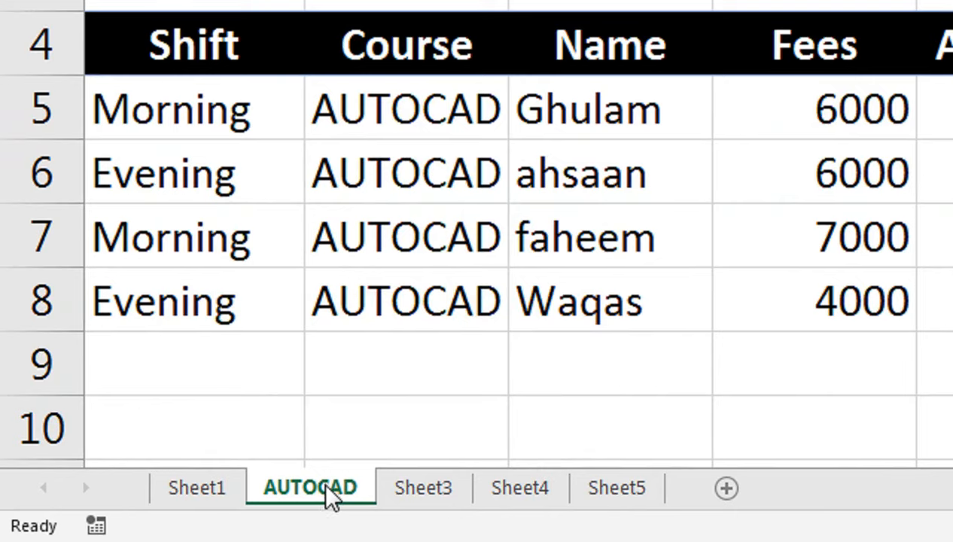
right_click(313, 501)
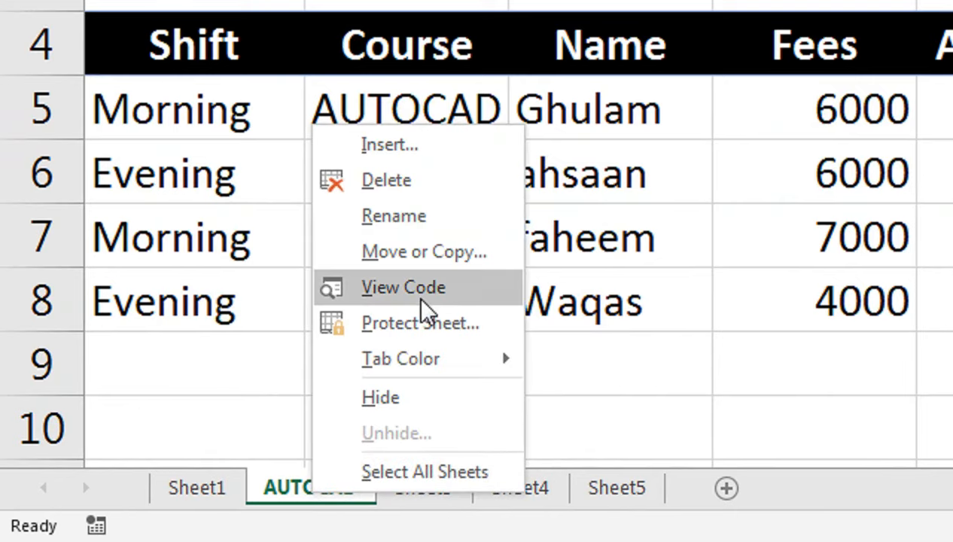
left_click(422, 294)
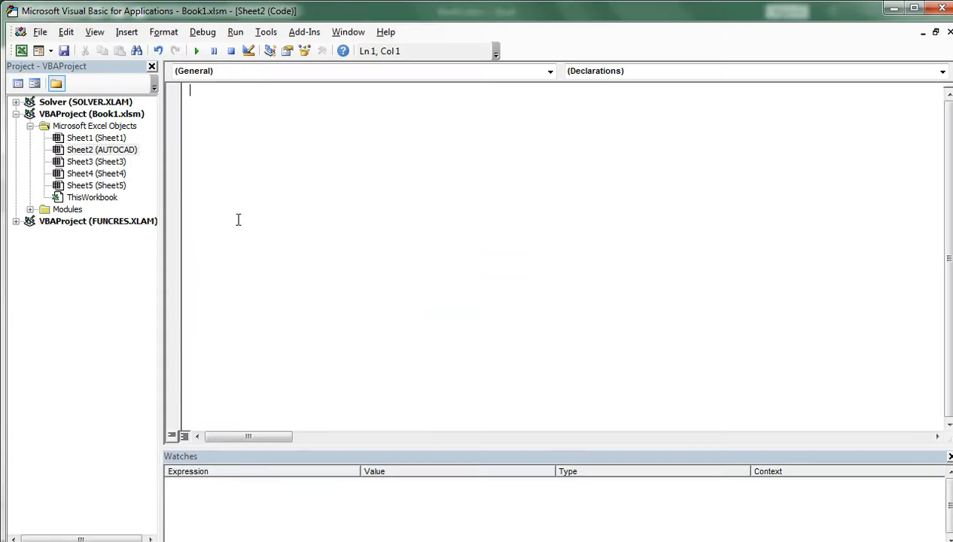
left_click(258, 70)
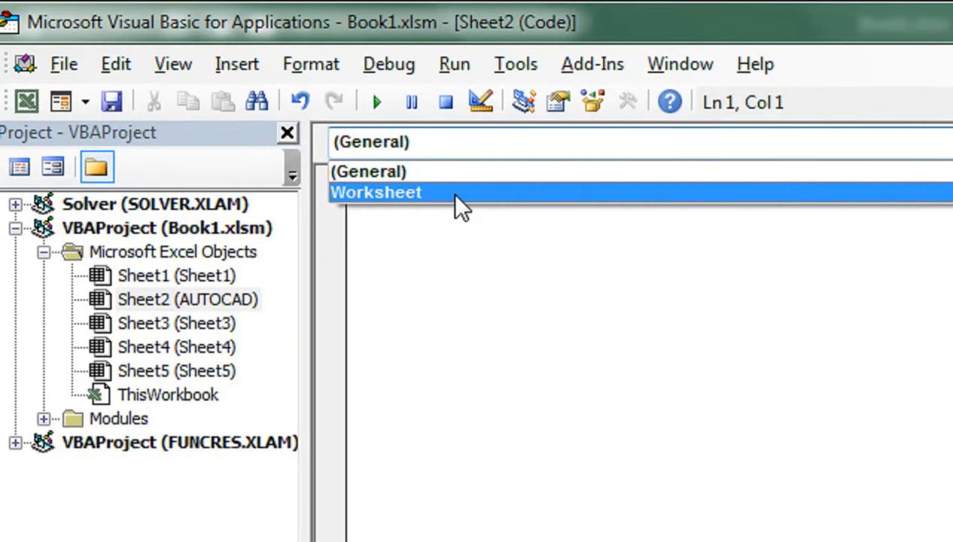
left_click(456, 194)
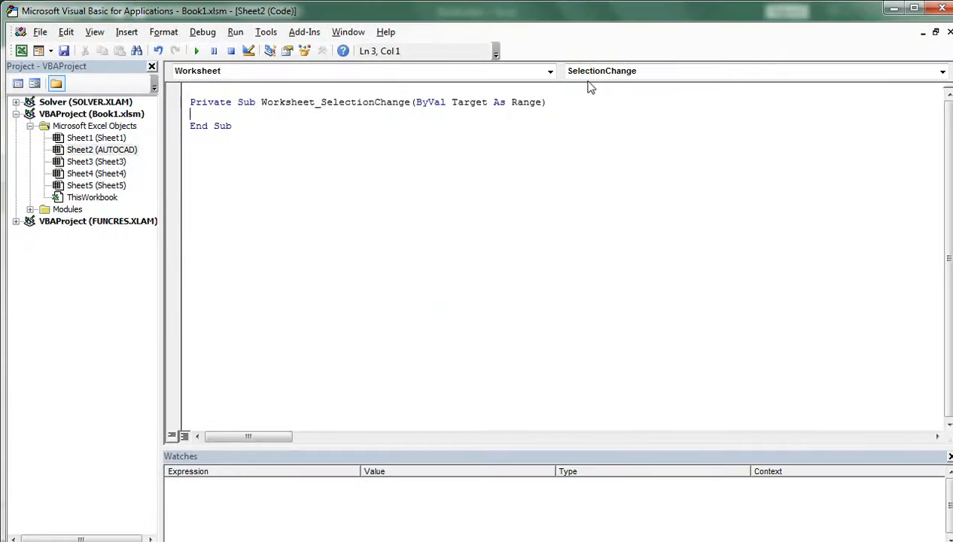
left_click(482, 155)
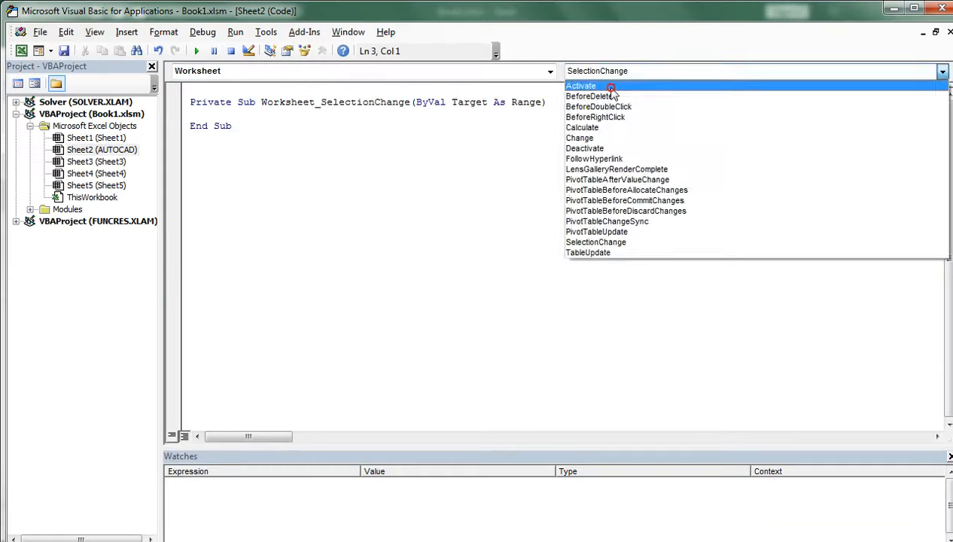
left_click(472, 175)
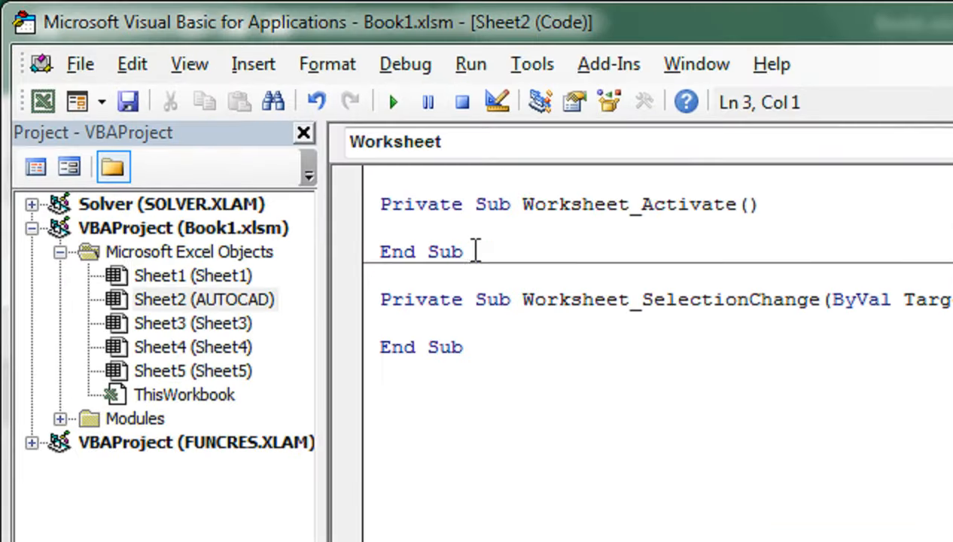
Add the line Call AUTOCAD to the Worksheet_Activate procedure, save Book1.xlsm and close the code editor
type("CALL AUTOCAD")
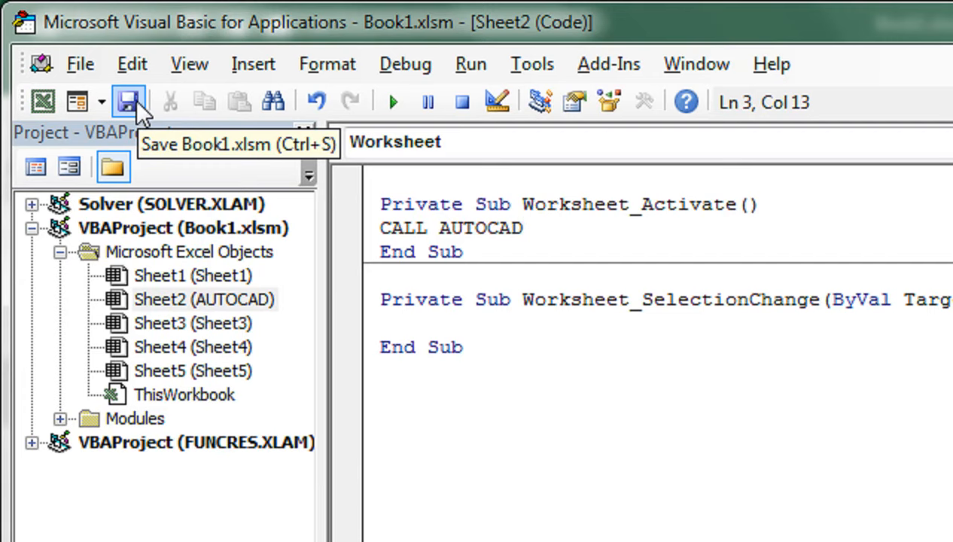
left_click(130, 101)
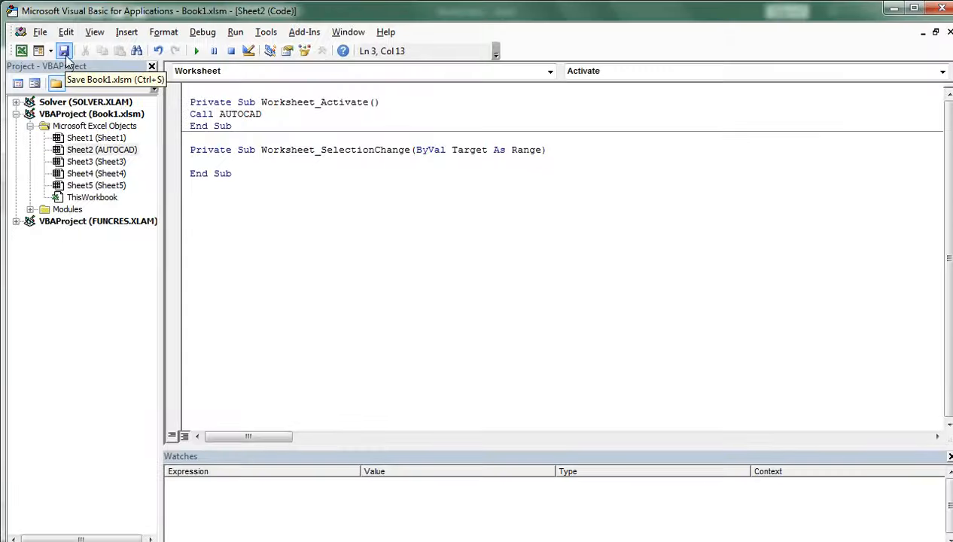
left_click(935, 7)
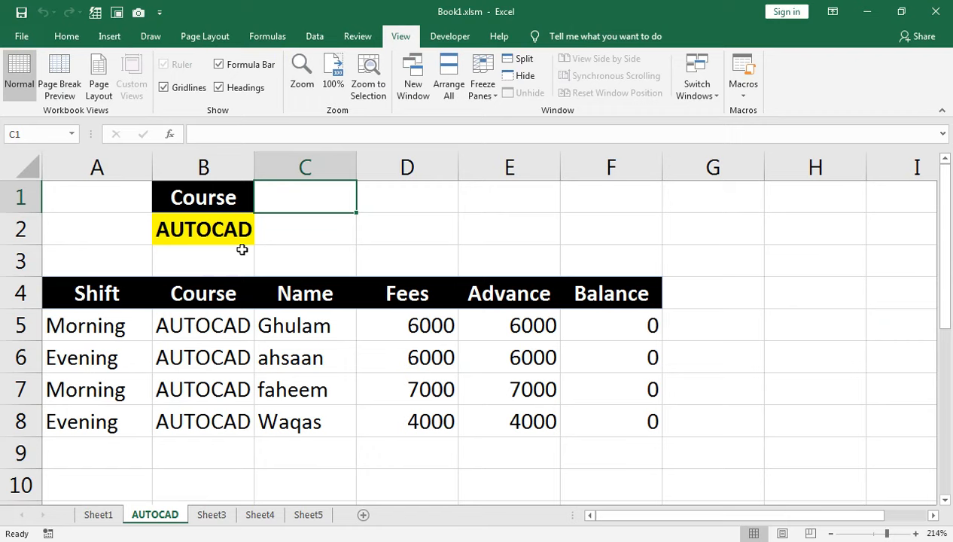
Check the Excel Macro-Enabled Workbook (*.xlsm) file type among the Save As formats without saving a copy
key("F12")
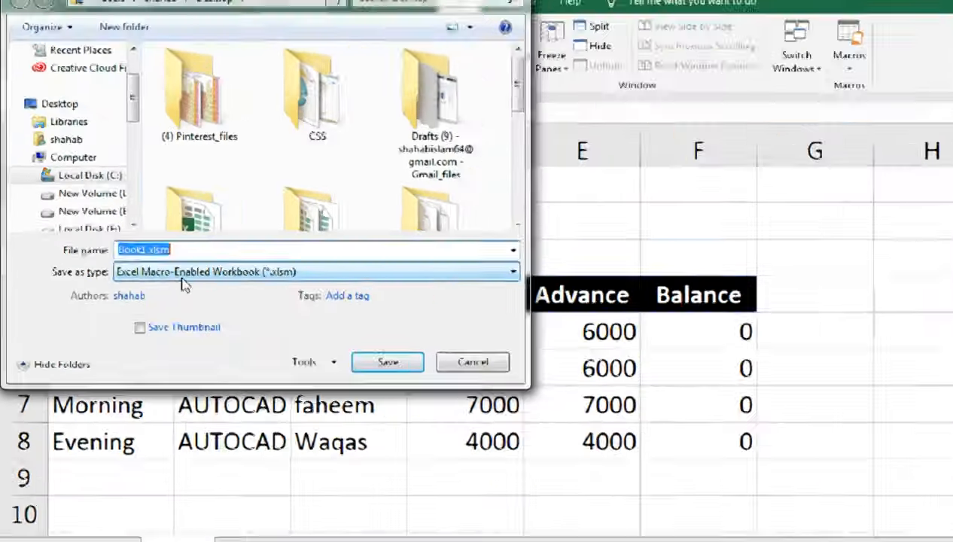
left_click(308, 264)
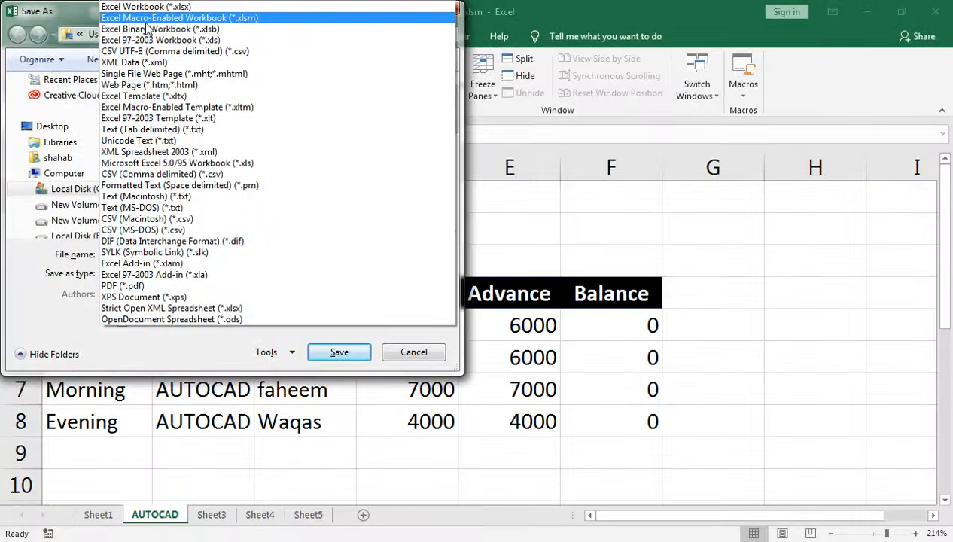
left_click(299, 38)
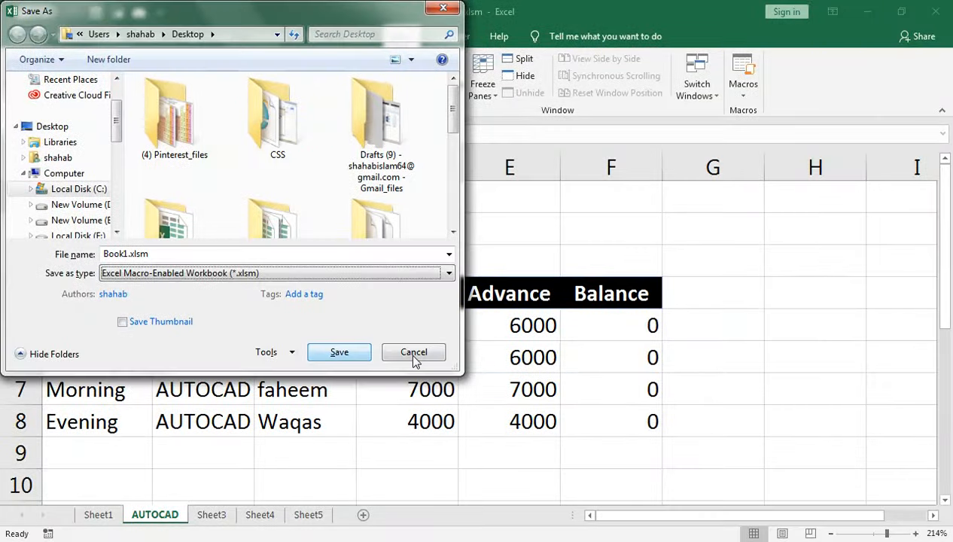
left_click(441, 368)
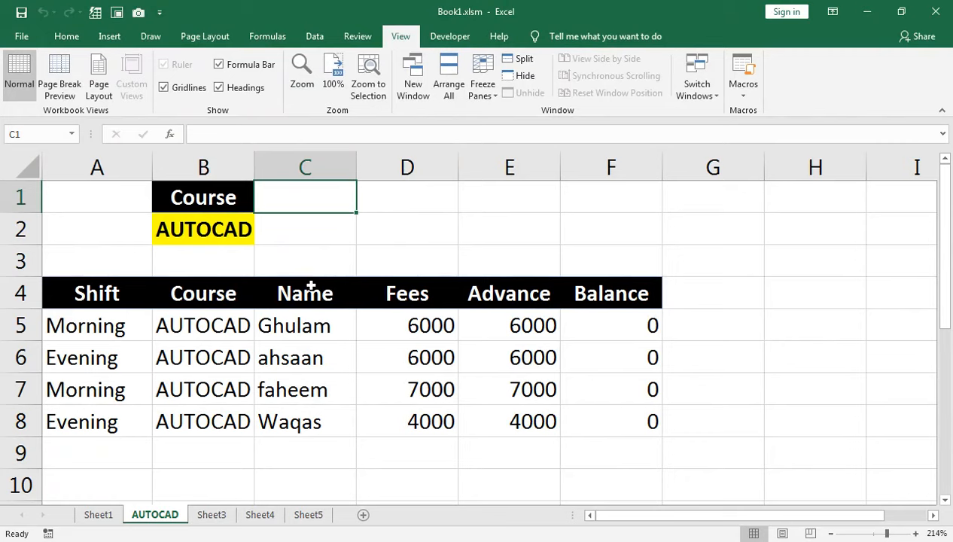
Start a new record in row 11 of Sheet1 with shift Morning and course AUTOCAD
left_click(89, 517)
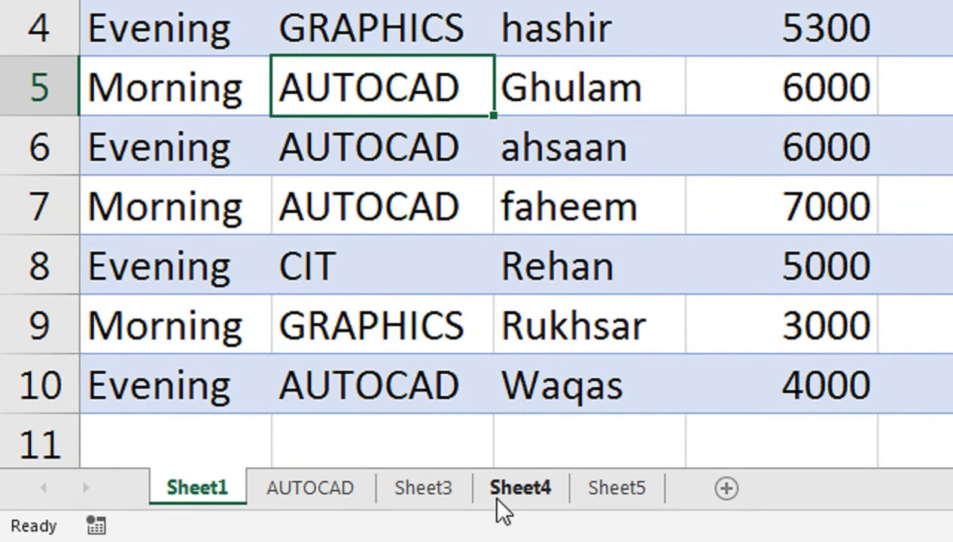
left_click(226, 450)
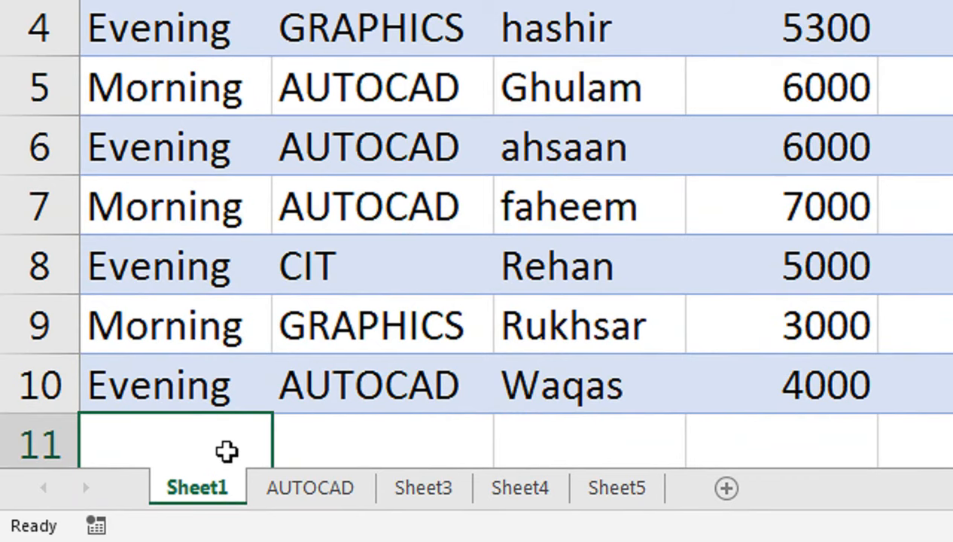
type("MO")
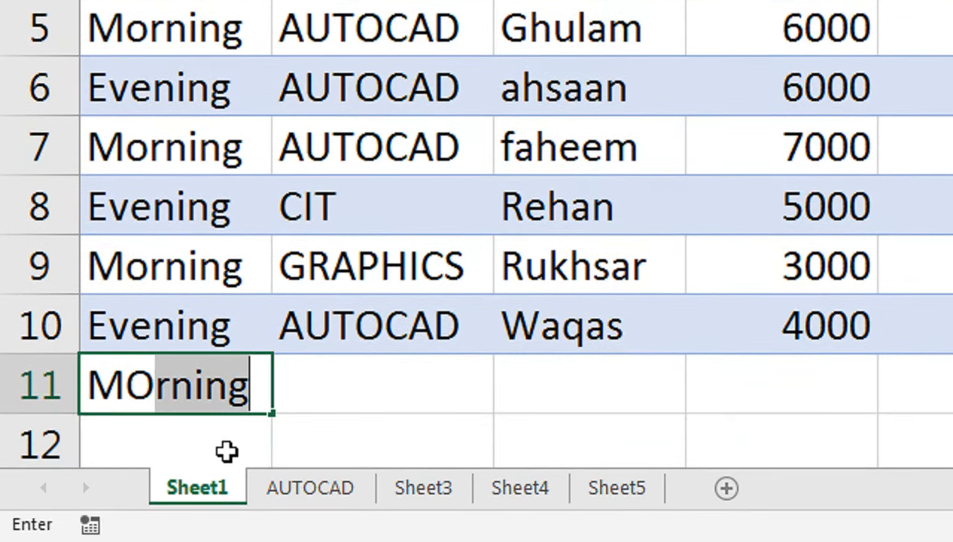
key("Tab")
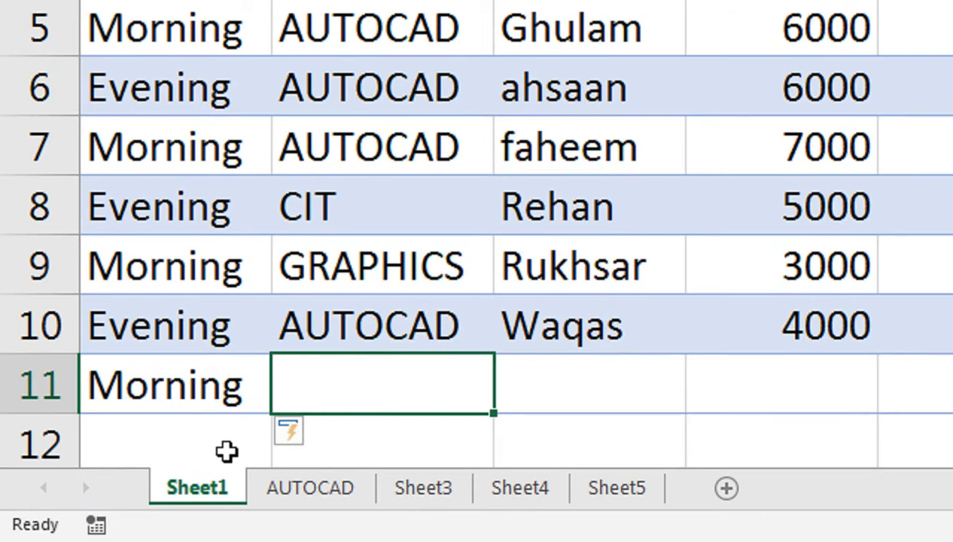
type("AUT")
key("Tab")
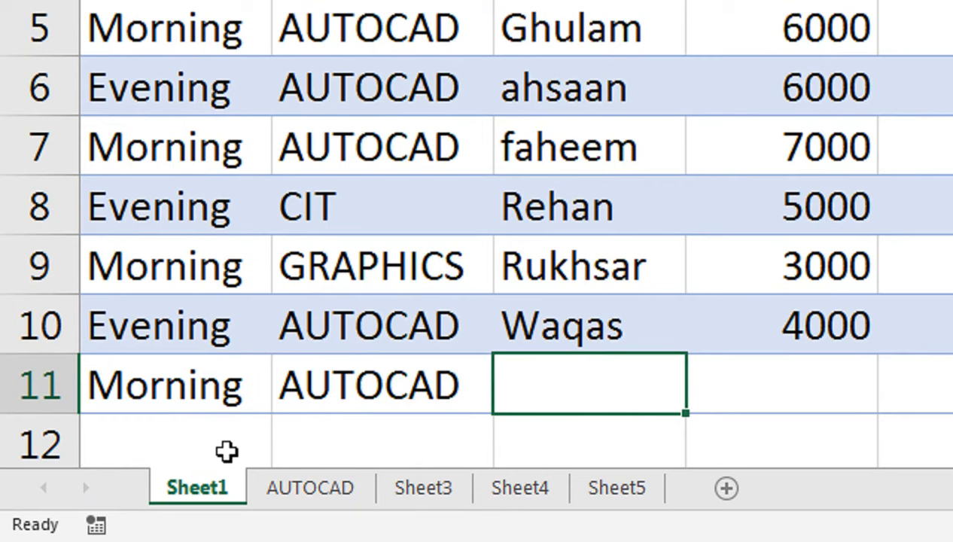
Complete the row 11 record with the student's name, fees of 6000 and an advance of 6000
type("ASA")
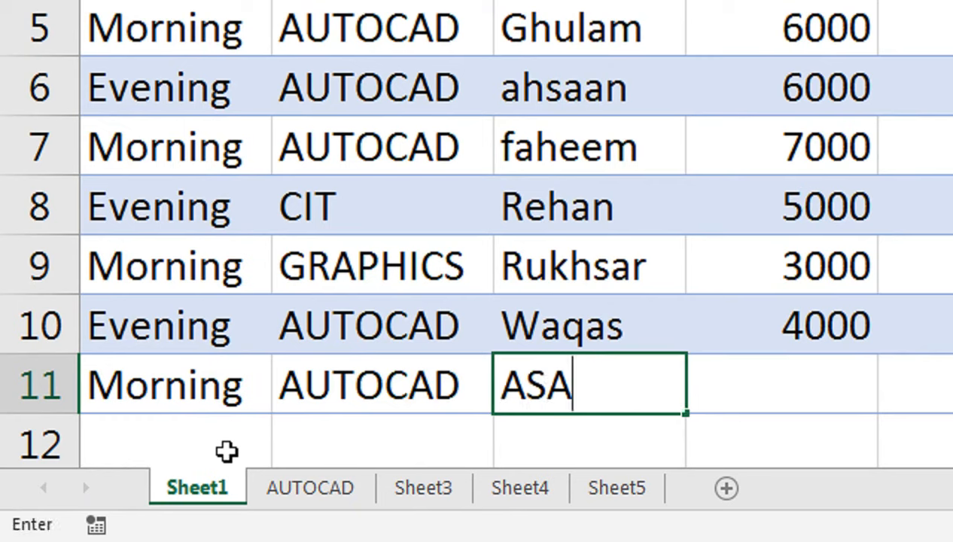
type("D")
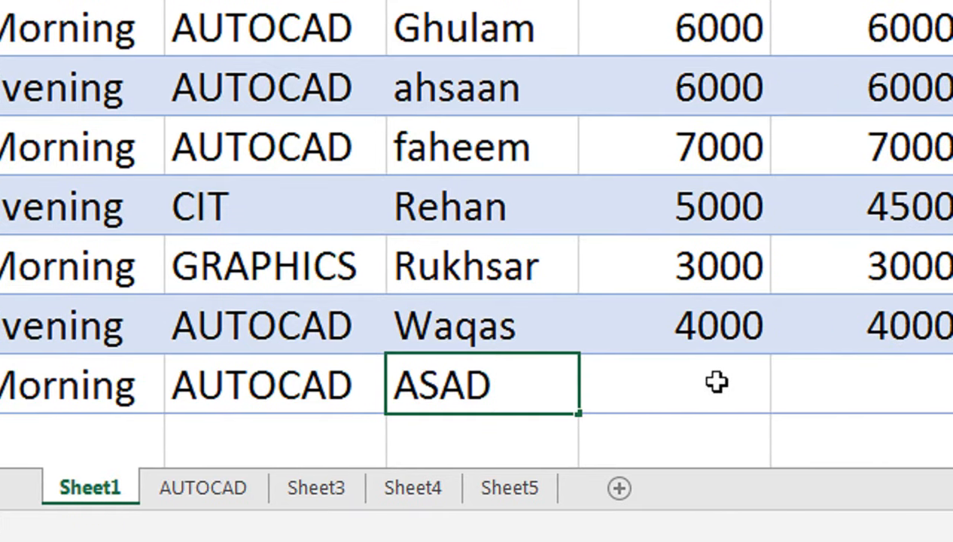
key("Tab")
type("6000")
key("Tab")
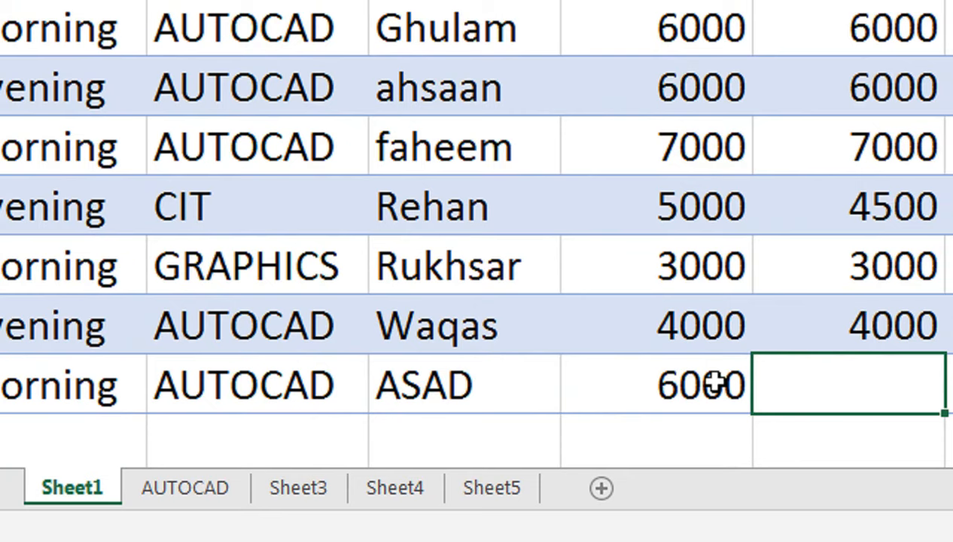
type("6000")
key("Tab")
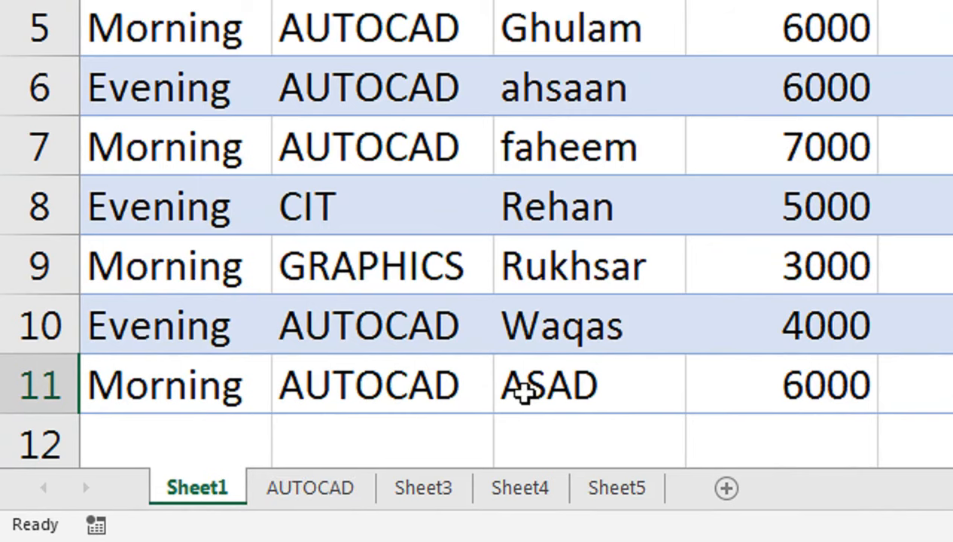
Activate the AUTOCAD sheet to refresh its extracted records, and move on to the blank Sheet3
left_click(343, 497)
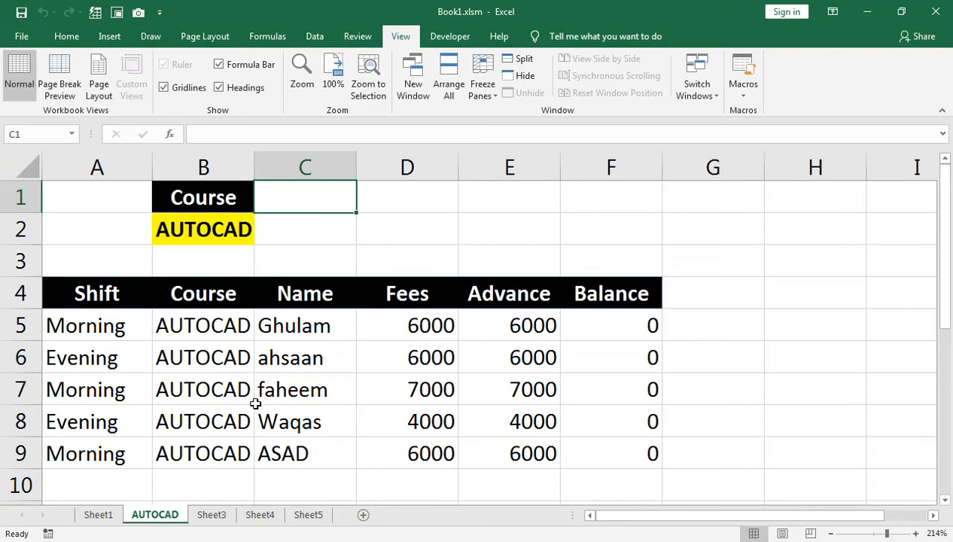
left_click(212, 516)
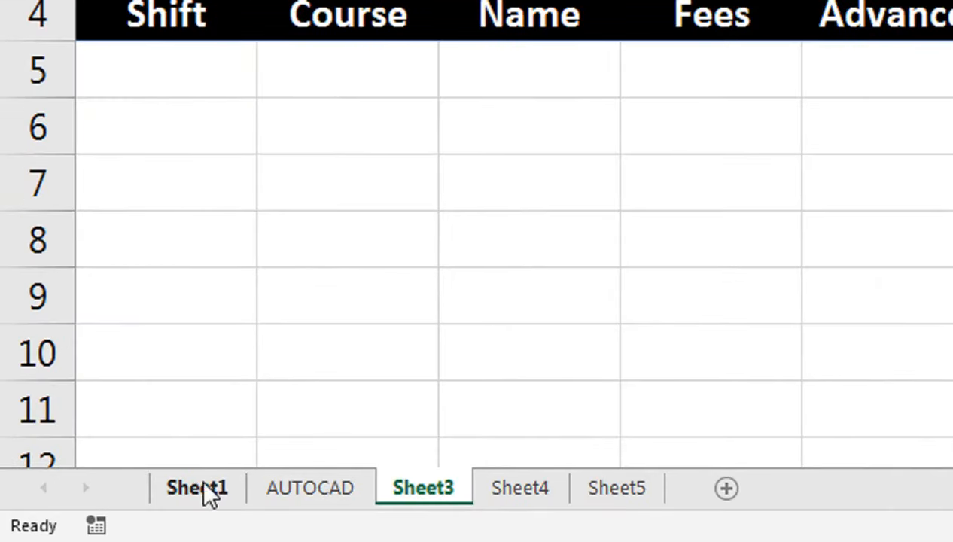
left_click(101, 516)
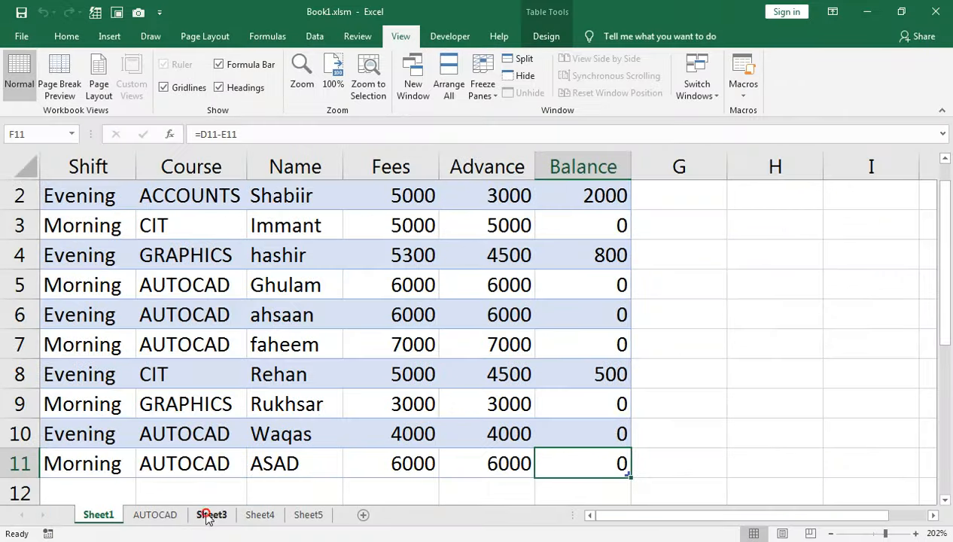
left_click(207, 514)
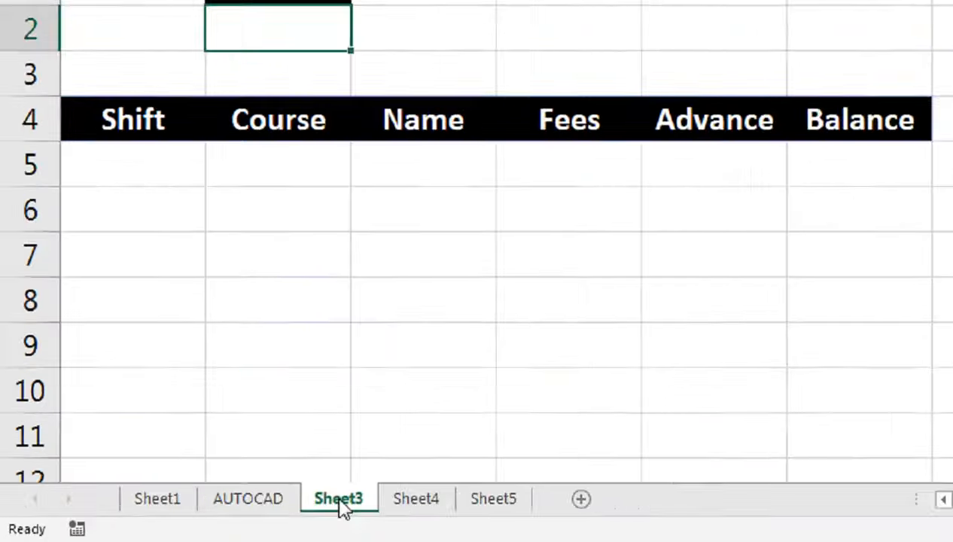
Rename Sheet3 as CIT
double_click(284, 507)
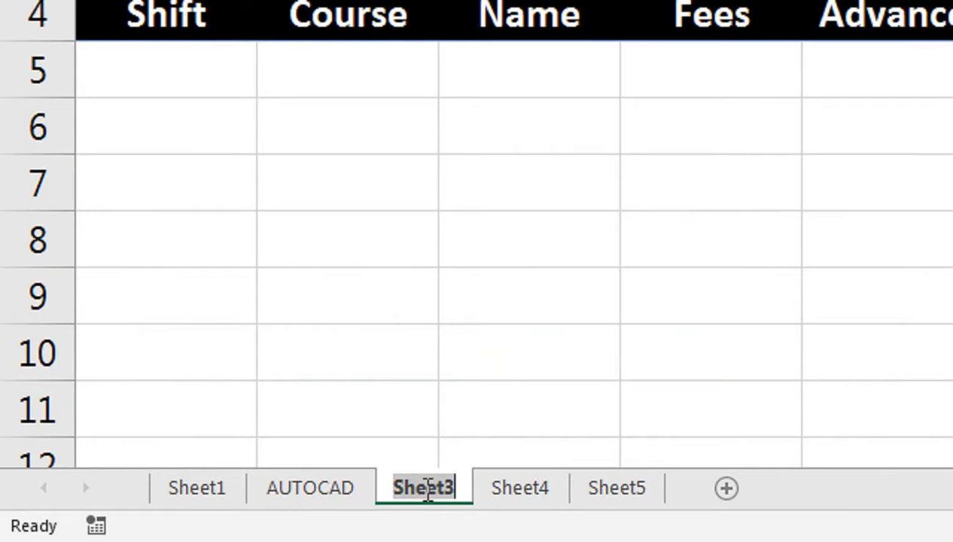
type("CIT")
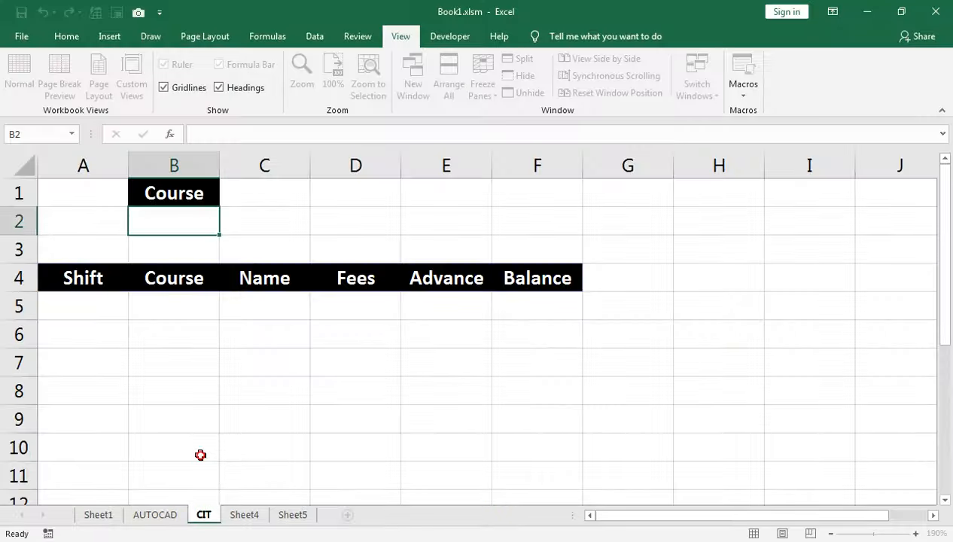
left_click(200, 451)
left_click(265, 203)
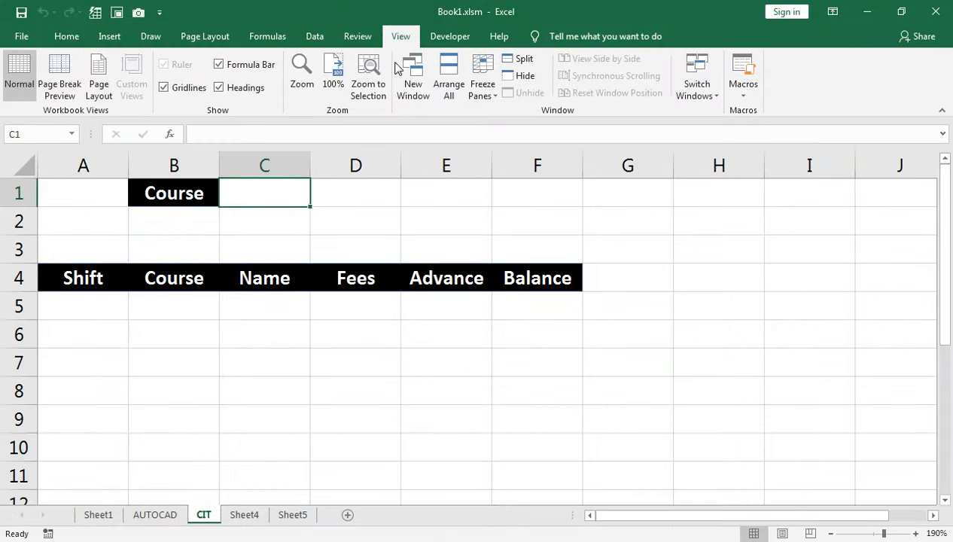
left_click(742, 96)
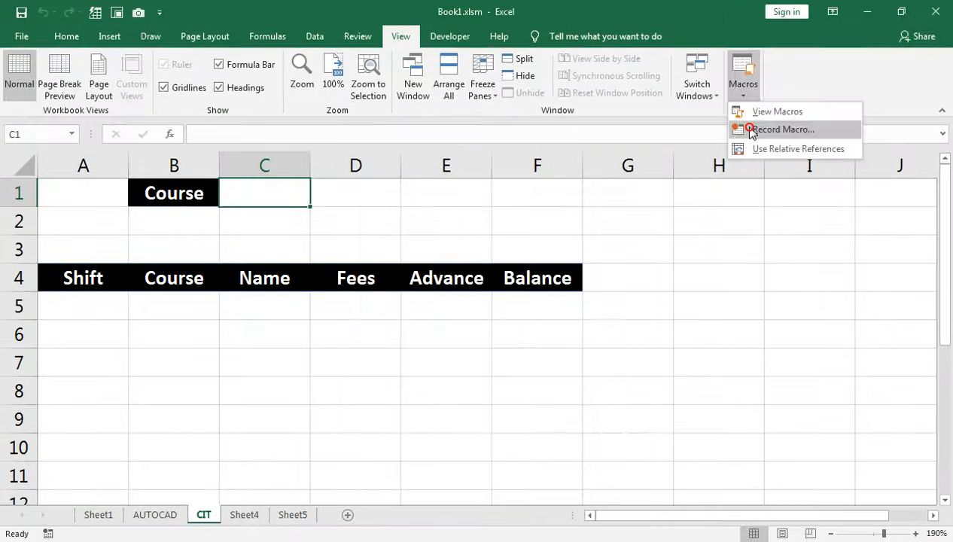
left_click(753, 131)
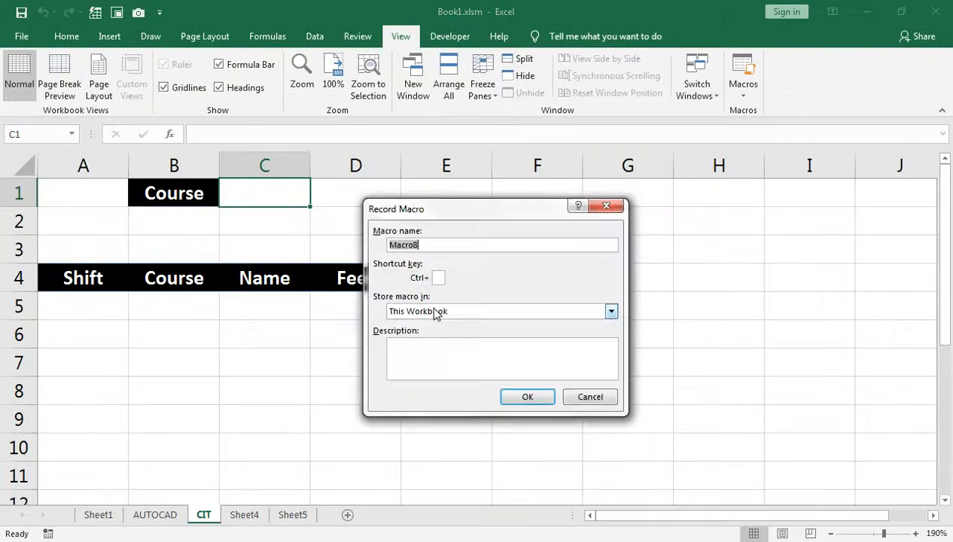
type("CIT")
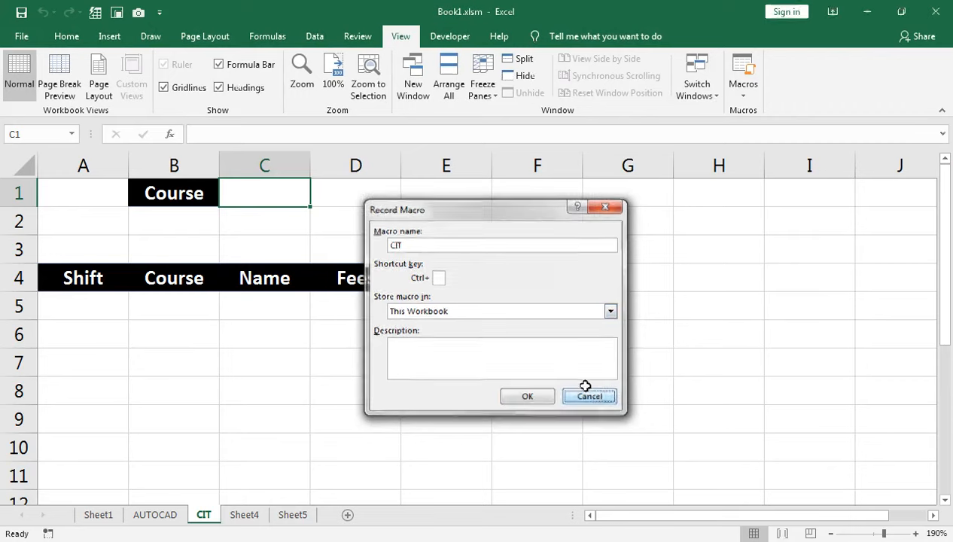
left_click(792, 533)
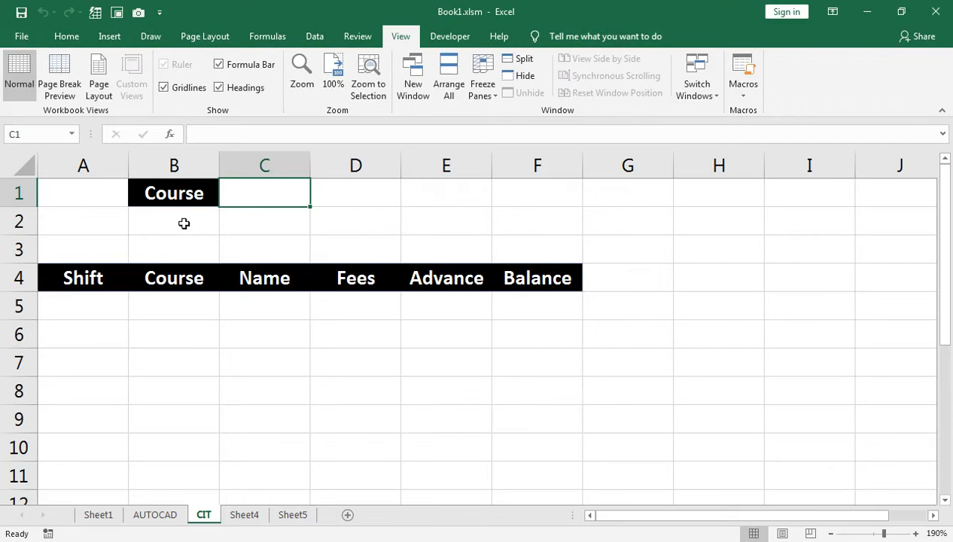
Enter CIT as the course criterion in cell B2 of the CIT sheet
left_click(184, 224)
type("CIT")
key("Return")
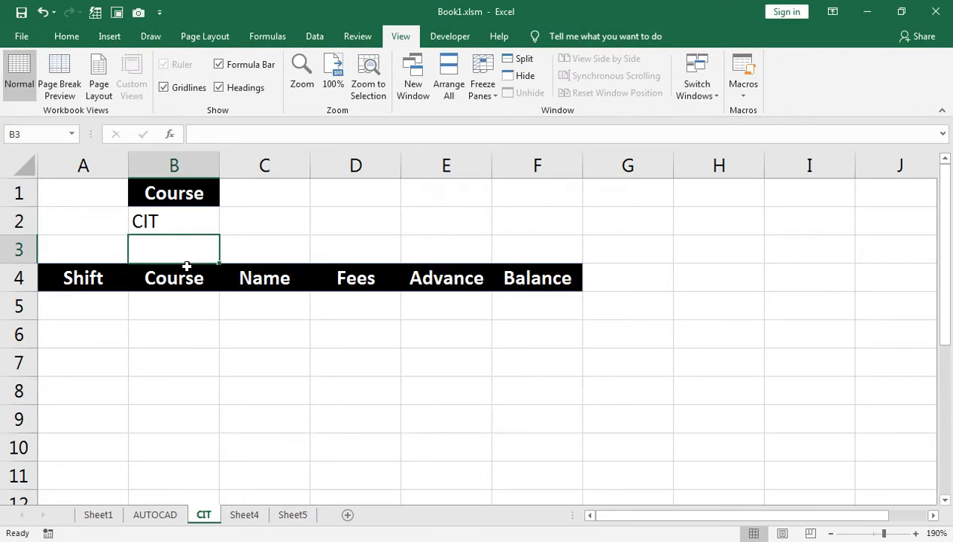
Format the criterion in cell B2 with a yellow fill, centred alignment and bold text
left_click(173, 221)
left_click(50, 39)
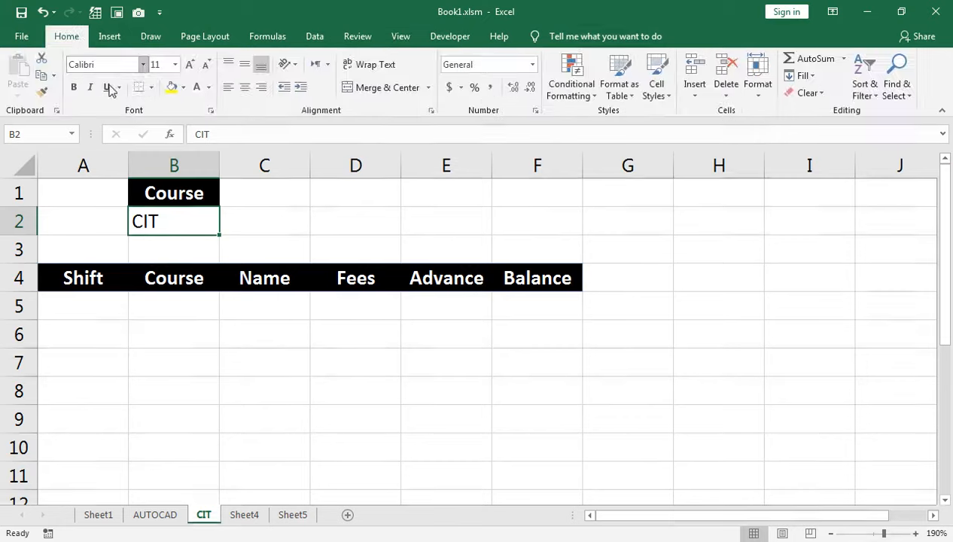
left_click(171, 88)
left_click(245, 87)
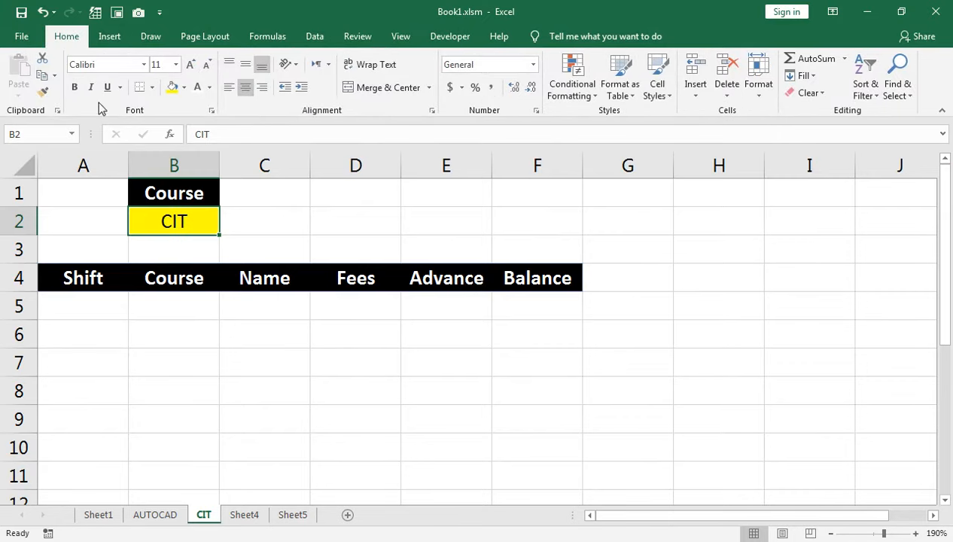
left_click(74, 87)
Start recording a macro named CIT, stored in This Workbook, with cell C1 selected
left_click(232, 189)
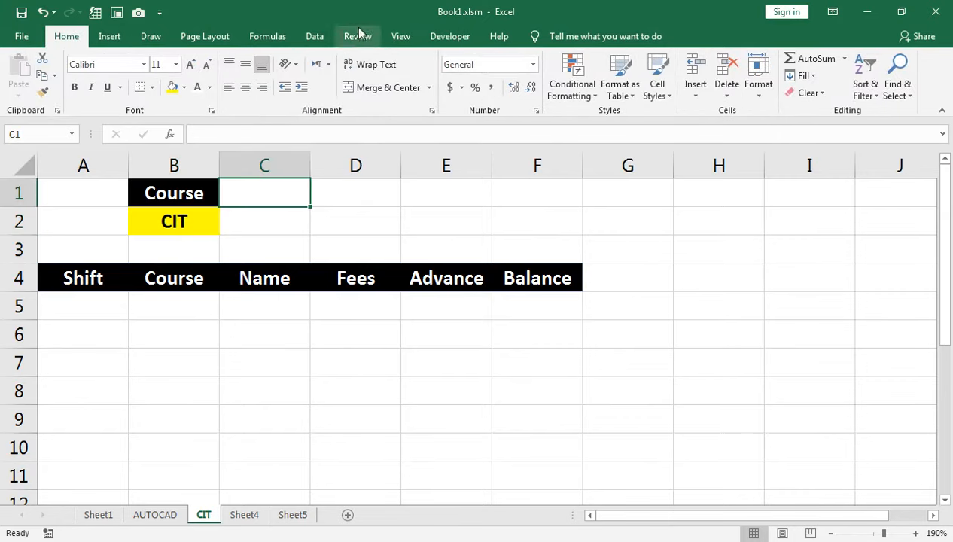
left_click(399, 38)
left_click(743, 75)
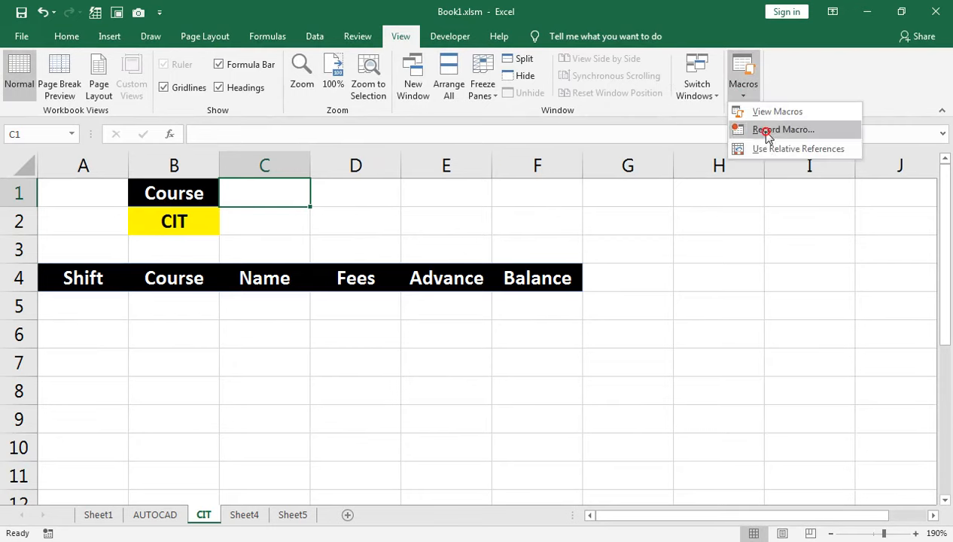
left_click(760, 129)
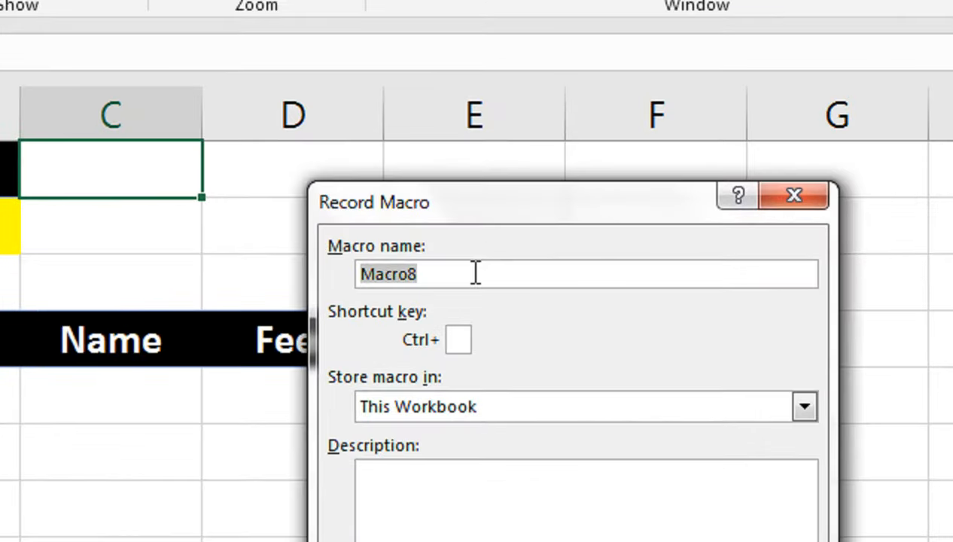
type("CIT")
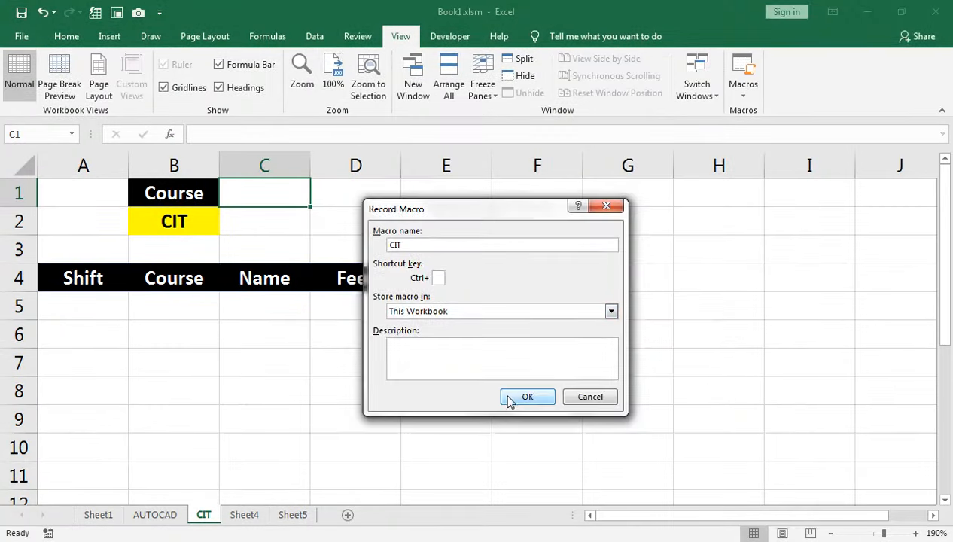
left_click(512, 396)
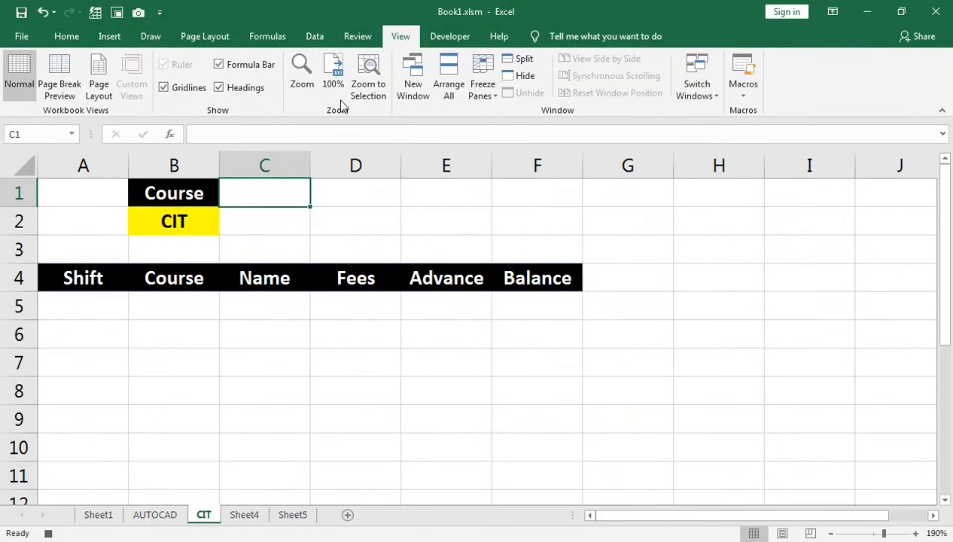
Set up an Advanced Filter that copies to another location, with the whole Sheet1 student table (Table2[#All]) as list range
left_click(314, 38)
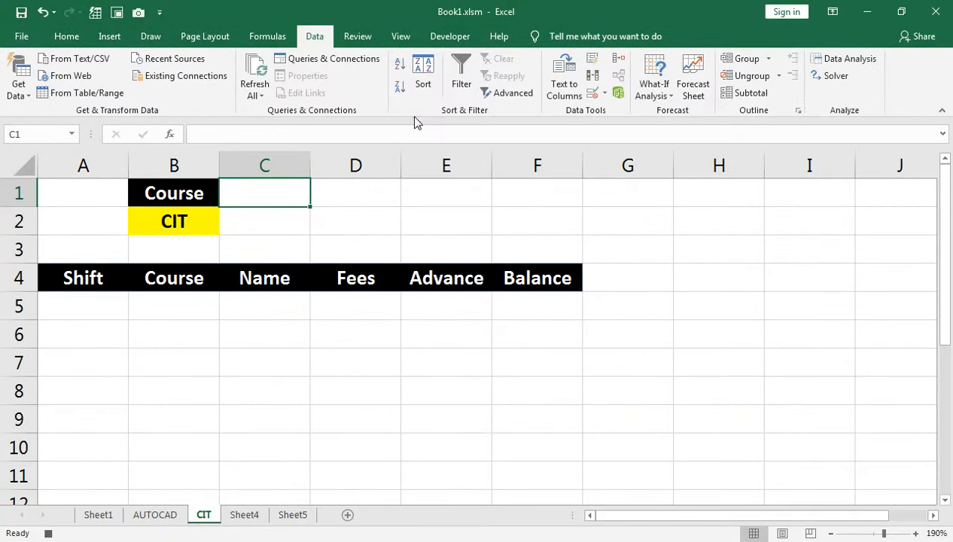
left_click(510, 93)
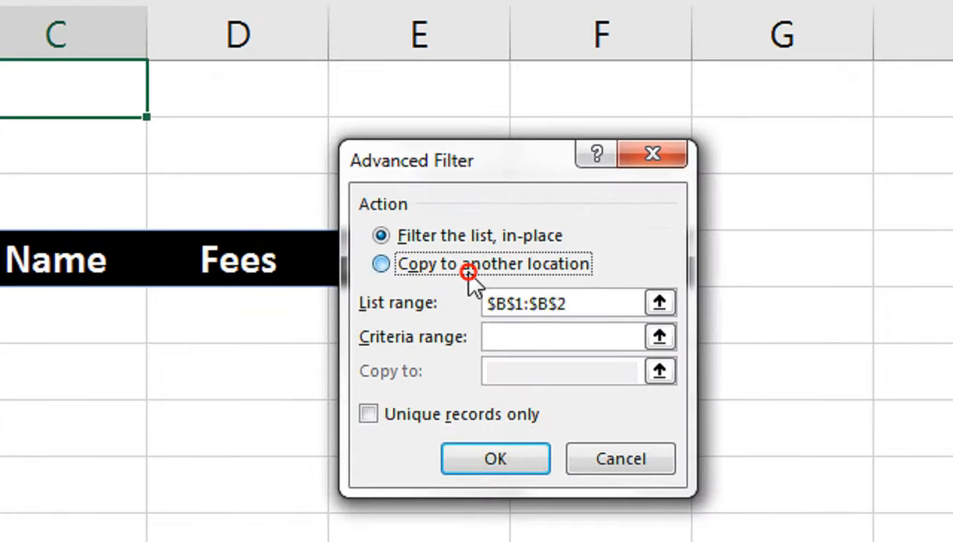
left_click(472, 281)
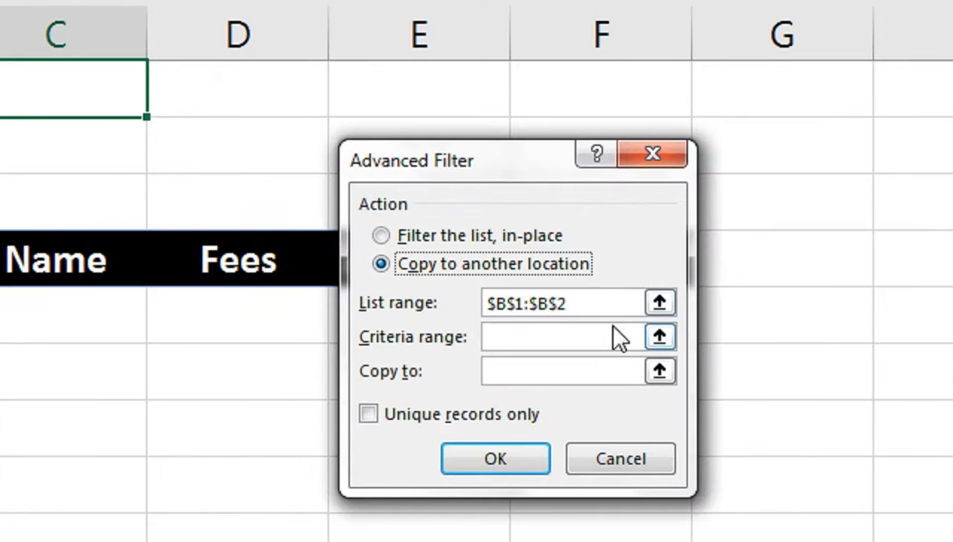
left_click(657, 303)
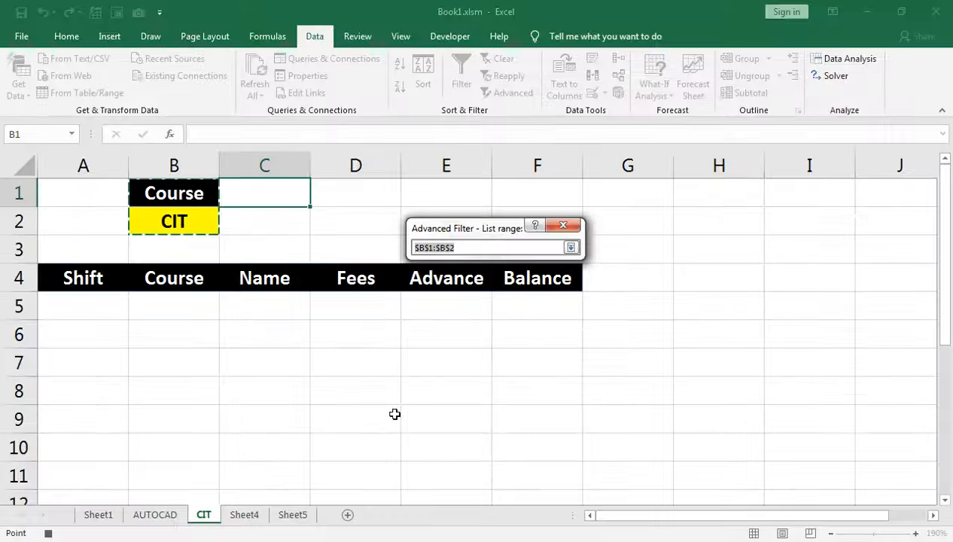
left_click(96, 515)
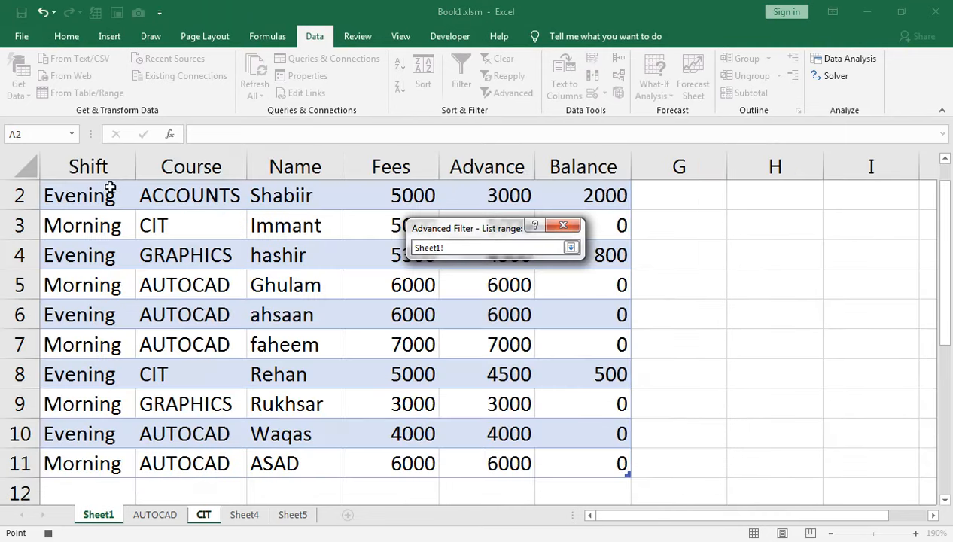
left_click_drag(84, 195, 566, 419)
left_click(571, 247)
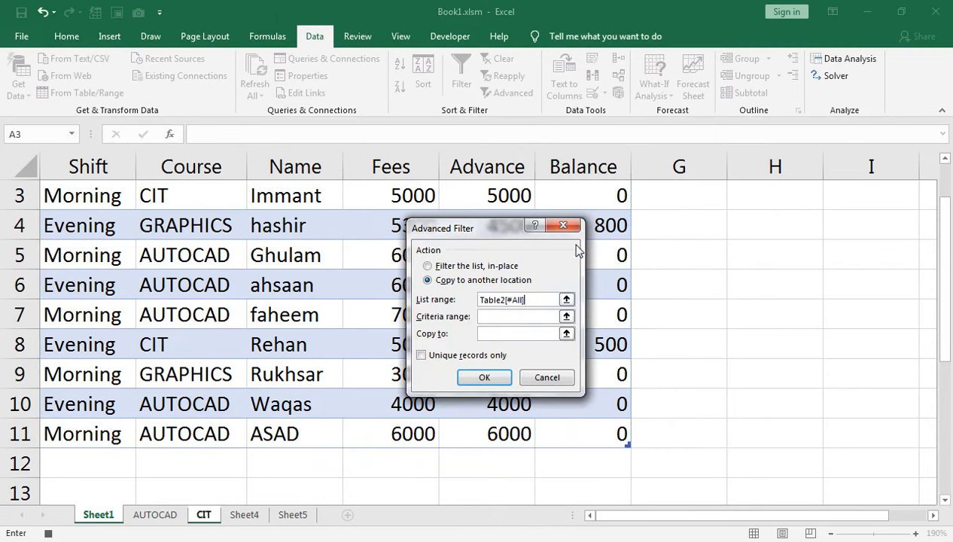
Set the criteria range to B1:B2 and the copy destination to headers A4:F4 on the CIT sheet, and run the filter
left_click(566, 317)
left_click_drag(161, 192, 172, 216)
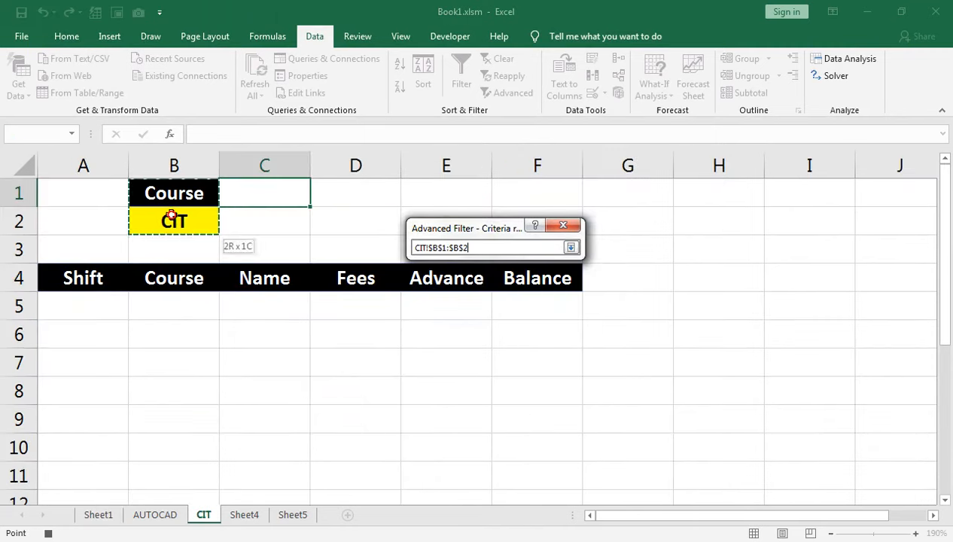
left_click(570, 248)
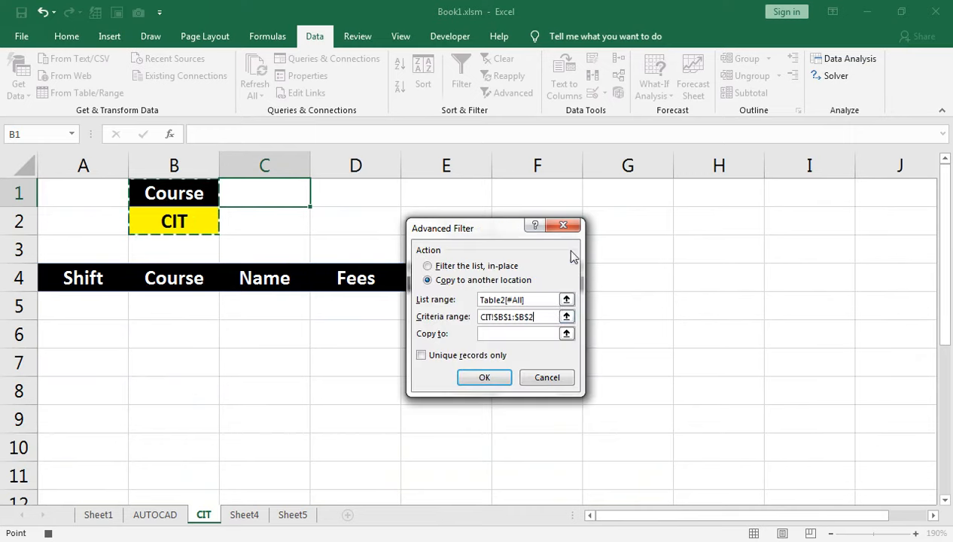
left_click(566, 333)
left_click(87, 278)
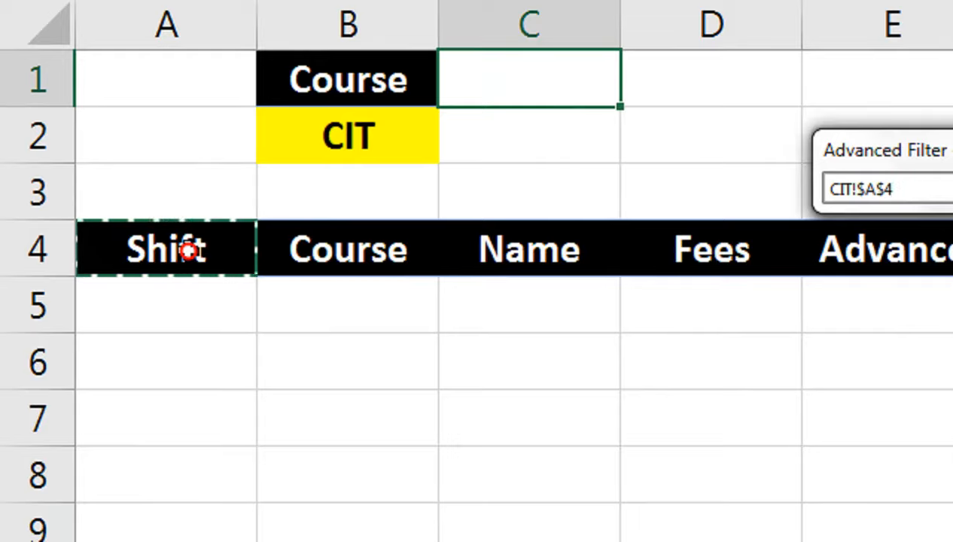
left_click_drag(190, 250, 512, 279)
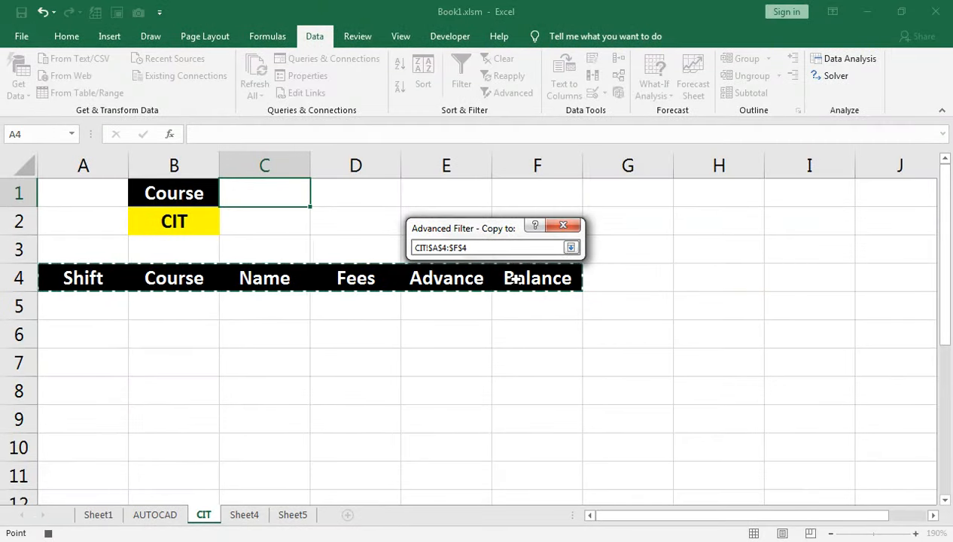
left_click(571, 248)
left_click(486, 377)
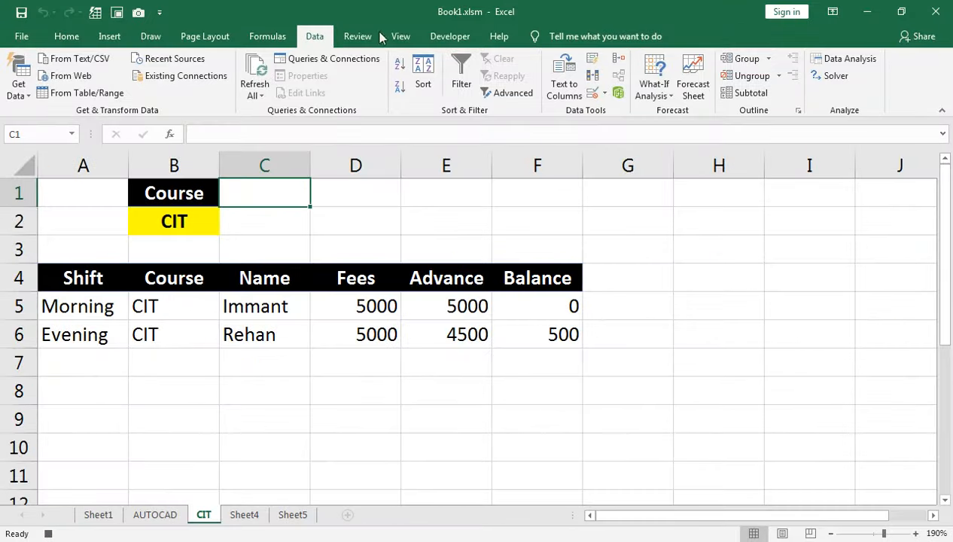
Stop recording the CIT macro
left_click(400, 36)
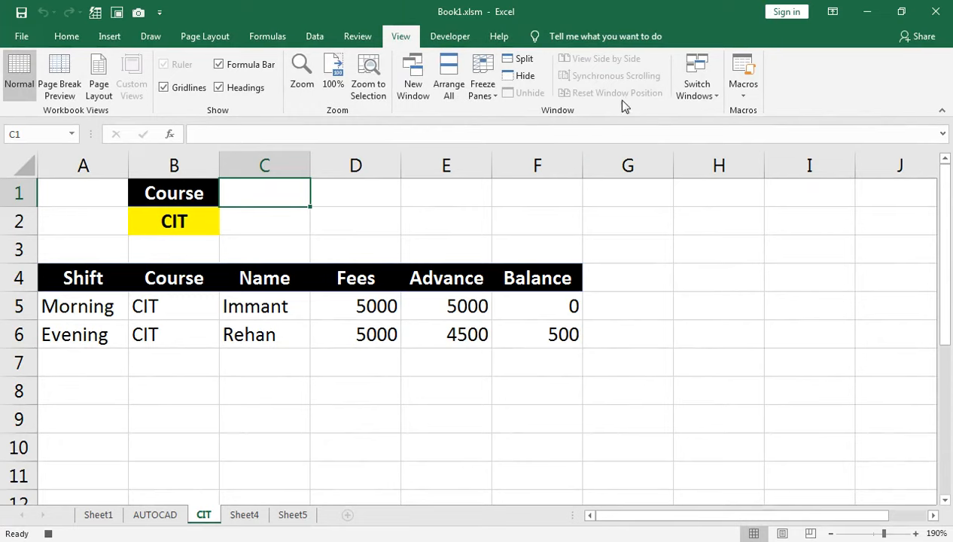
left_click(740, 100)
left_click(749, 130)
Open the CIT sheet's code module and add a Worksheet Activate event procedure
right_click(201, 512)
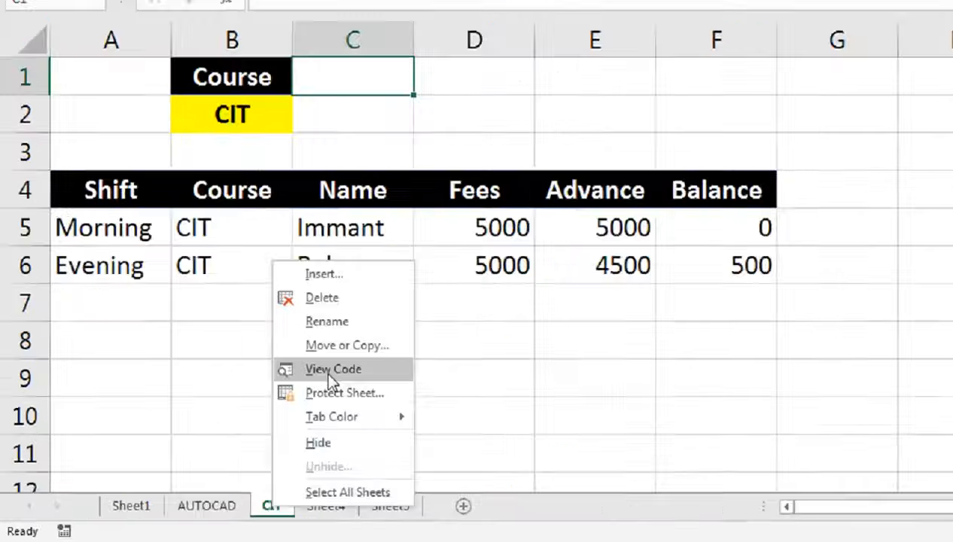
left_click(497, 293)
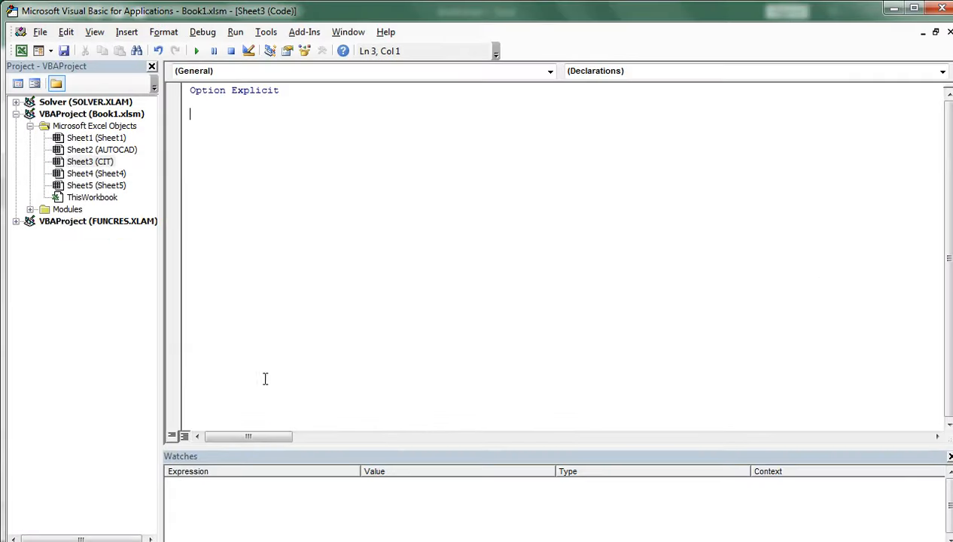
left_click(226, 72)
left_click(233, 93)
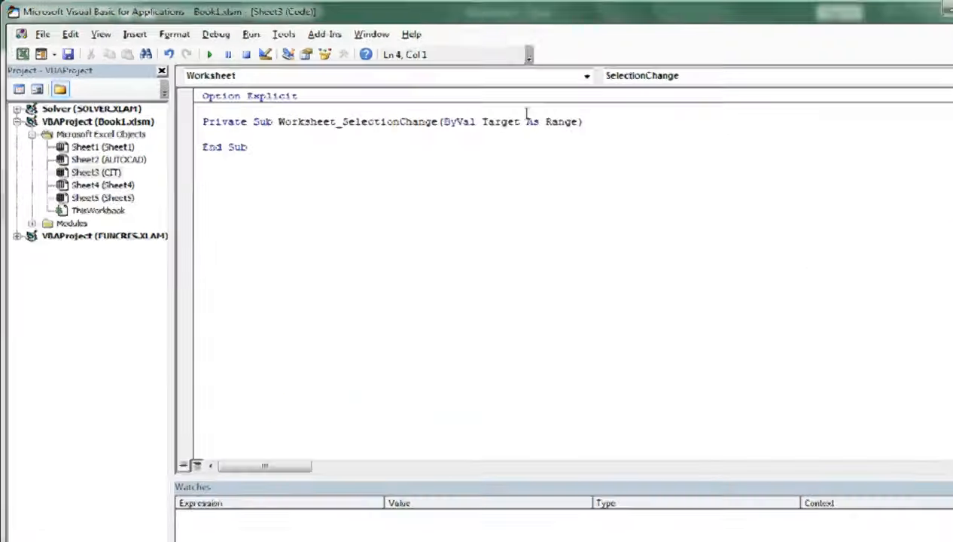
left_click(623, 76)
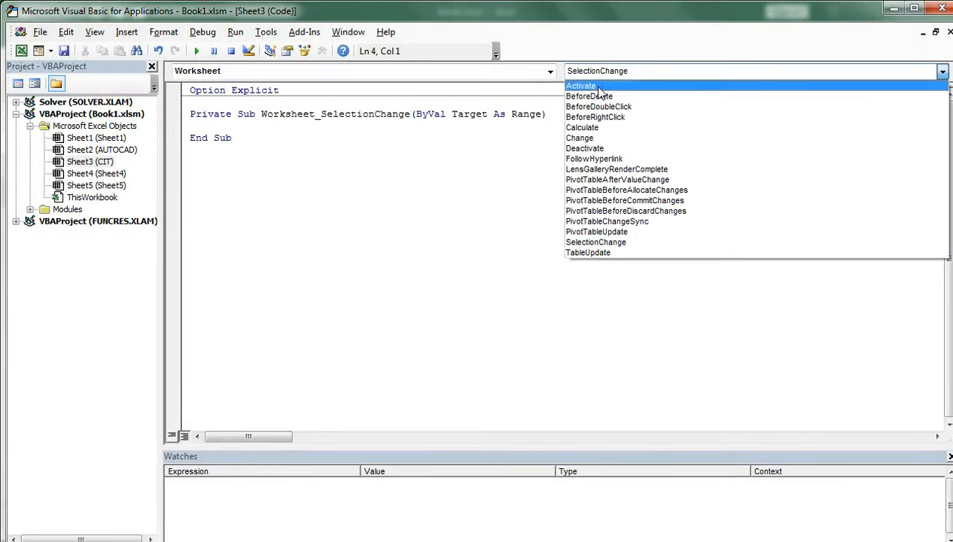
left_click(630, 91)
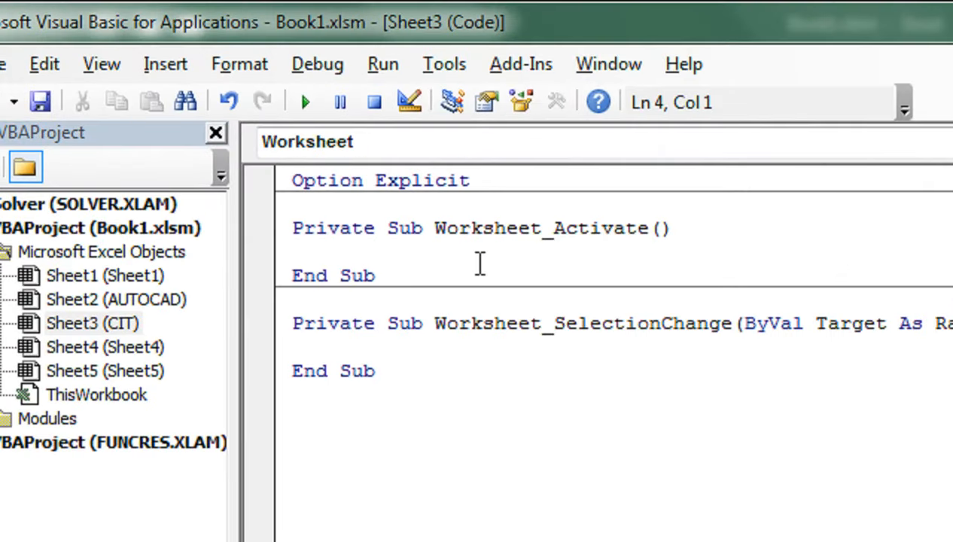
Add the line Call CIT inside the Worksheet_Activate procedure and save the code
type("CALL")
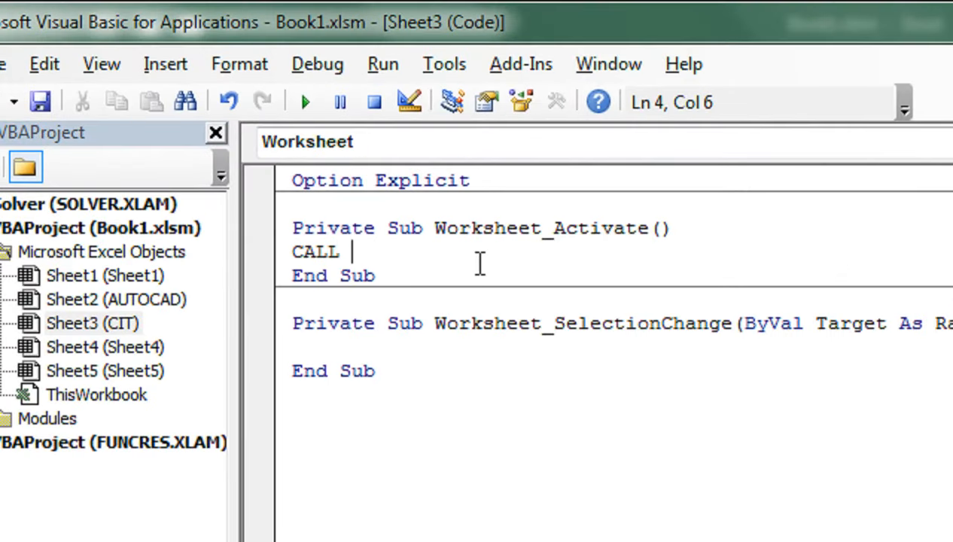
type(" CIT")
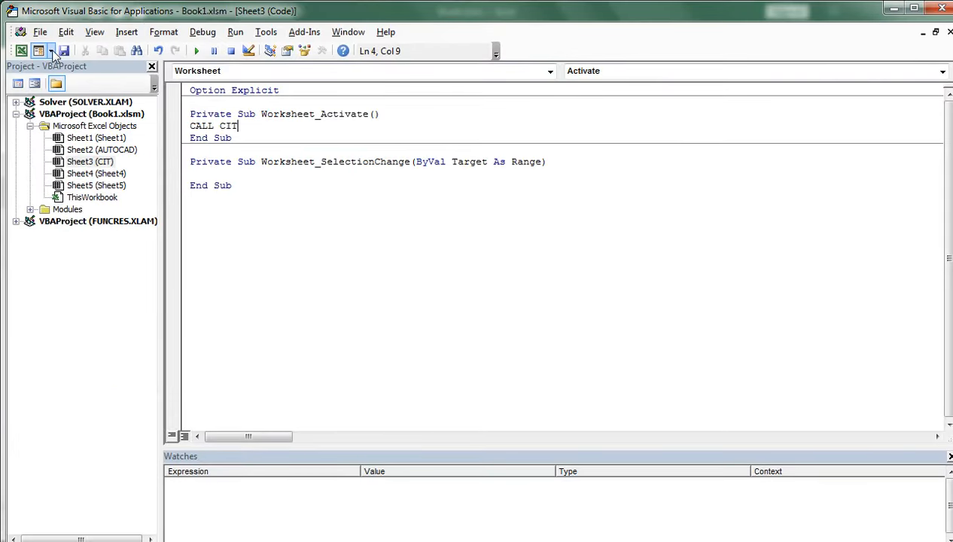
left_click(62, 51)
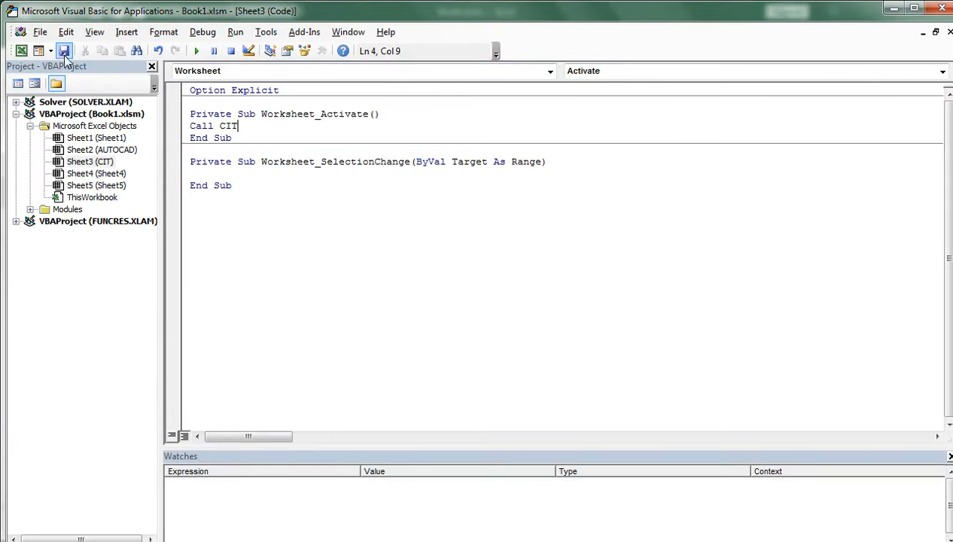
Close the code editor and start a new record in row 12 of Sheet1 with shift Evening and course CIT
left_click(942, 8)
left_click(97, 515)
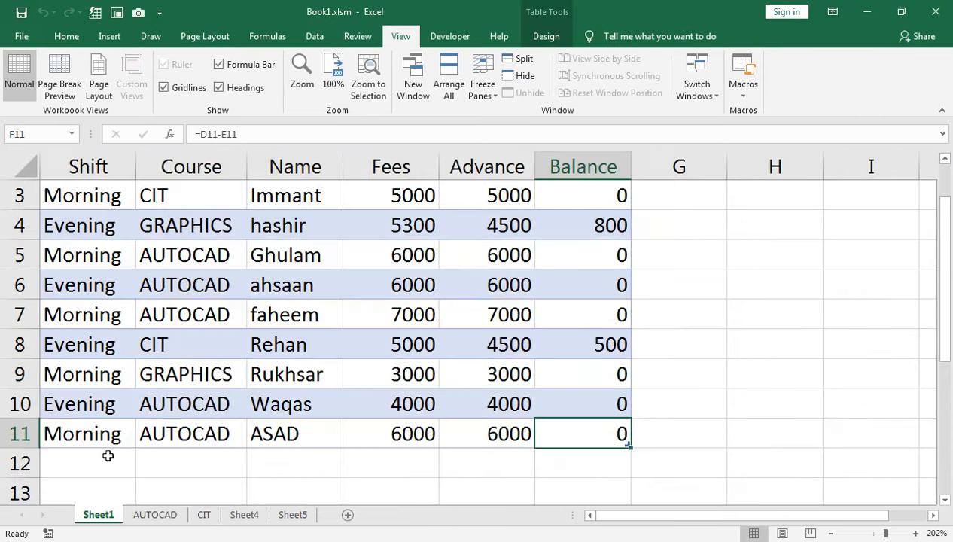
left_click(115, 458)
type("E")
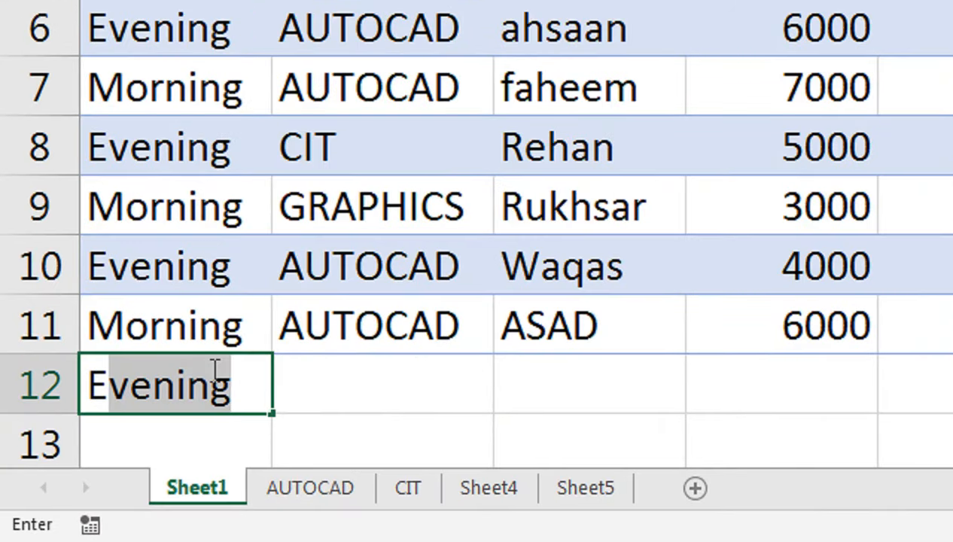
key("Tab")
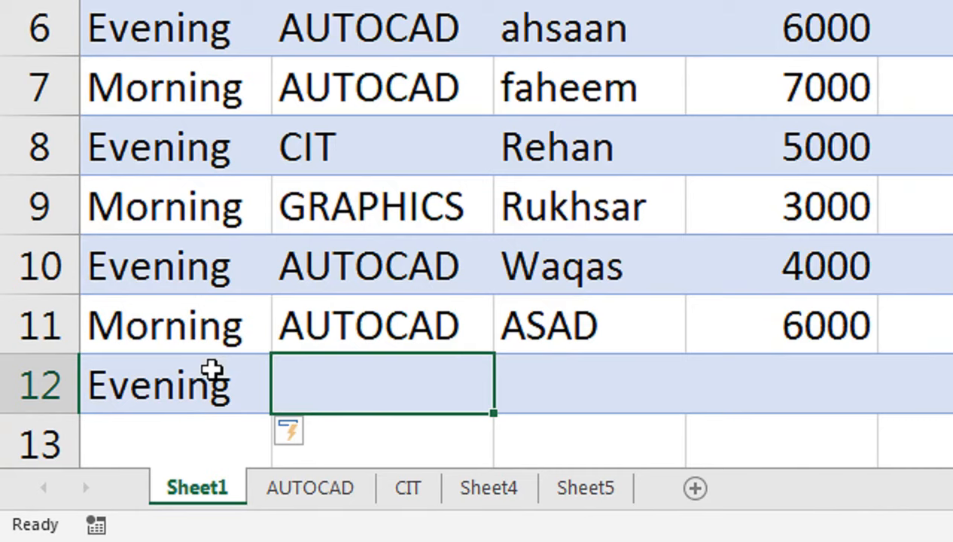
type("cit")
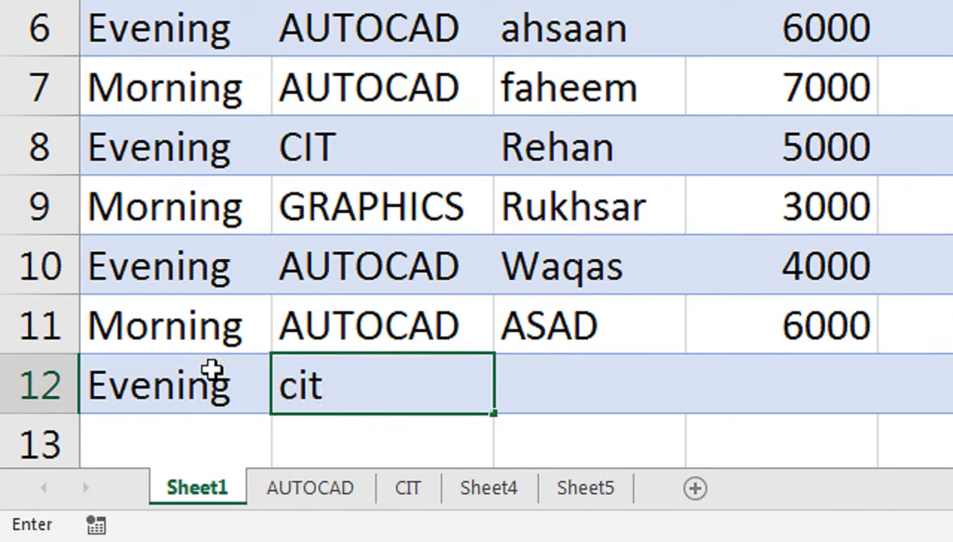
key("BackSpace")
key("BackSpace")
key("BackSpace")
type("c")
key("Tab")
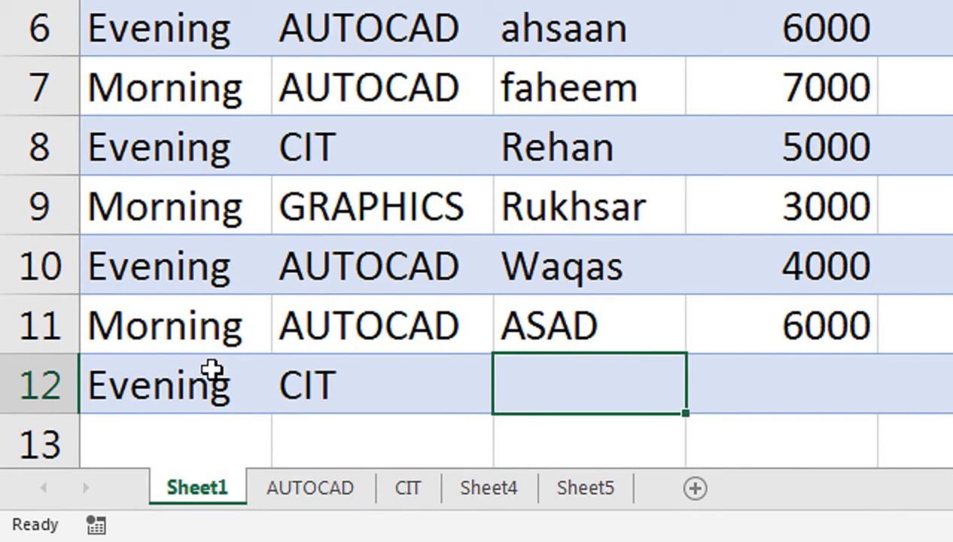
Complete the row 12 record with the student's name, fees 5000 and advance 5000, and check the extracted records on the CIT sheet
type("AMNA")
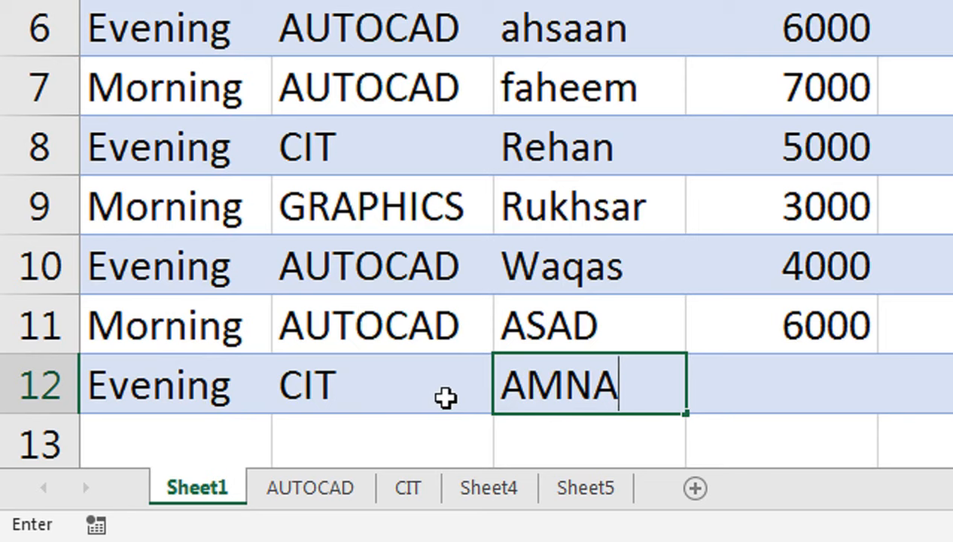
scroll(751, 355, "right", 2)
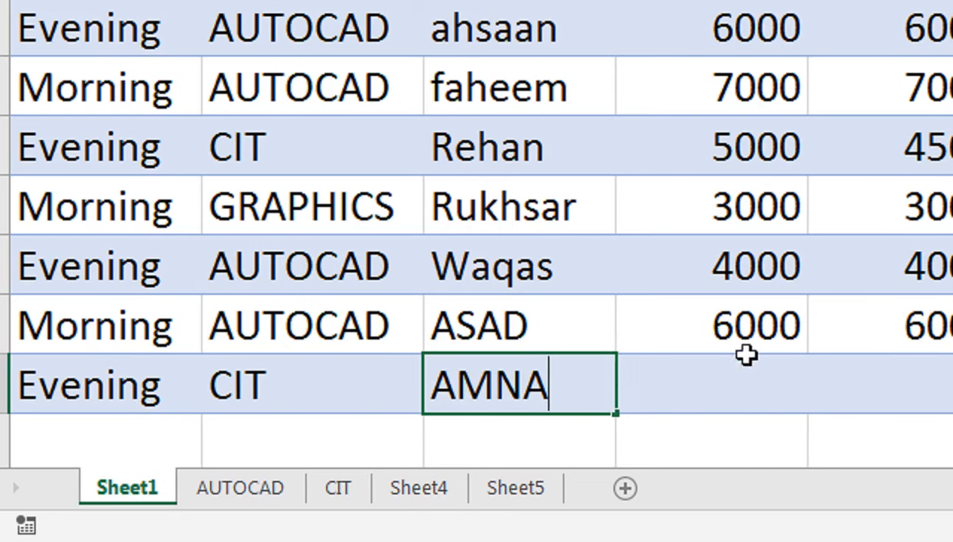
left_click(717, 355)
type("5000")
key("Tab")
type("5000")
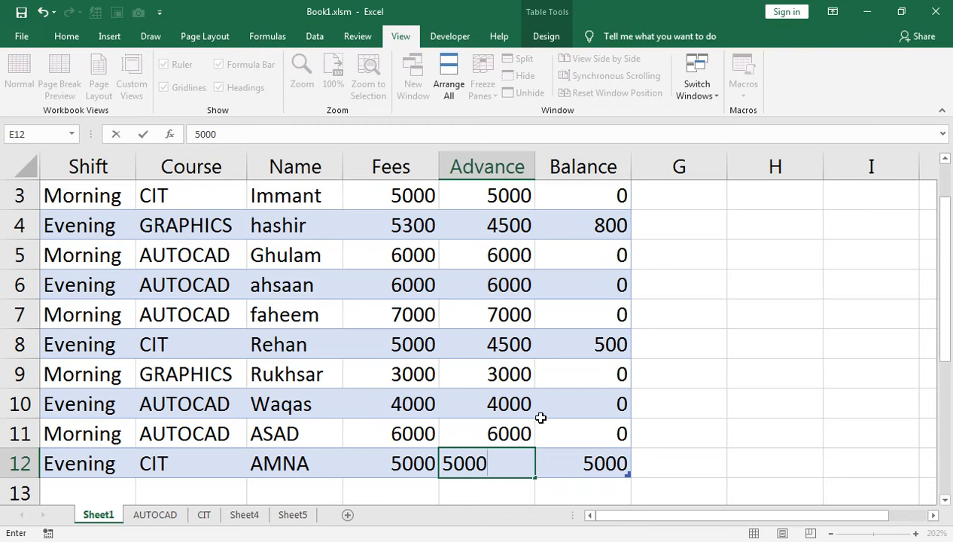
key("Tab")
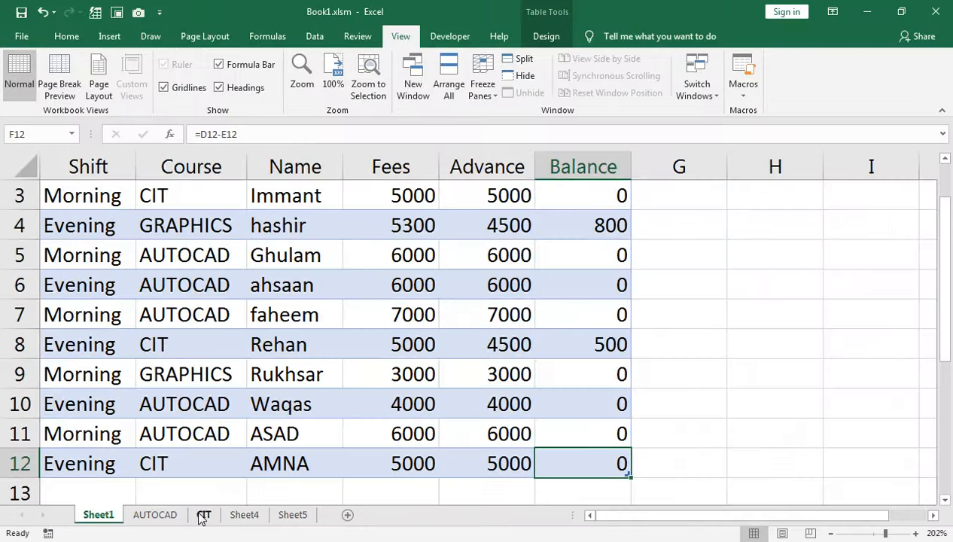
left_click(407, 488)
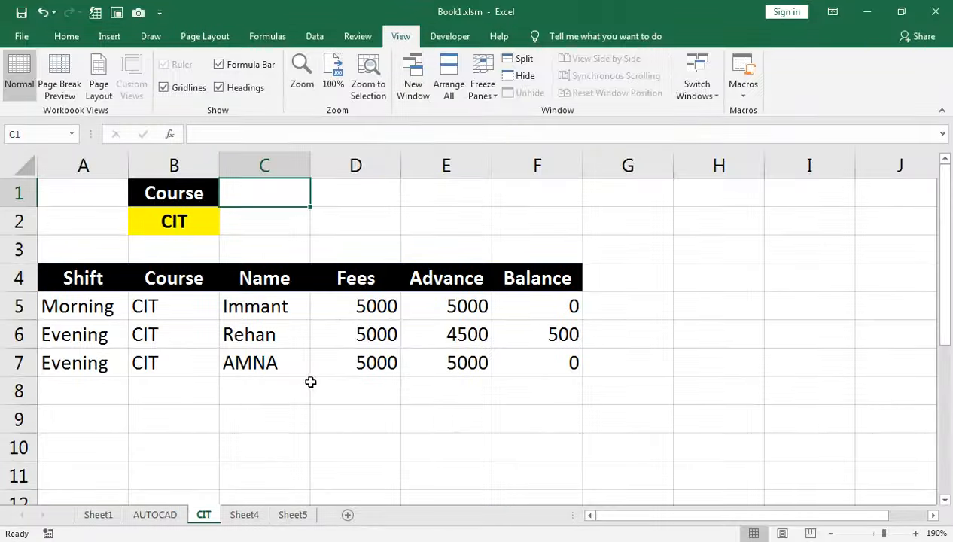
left_click(117, 515)
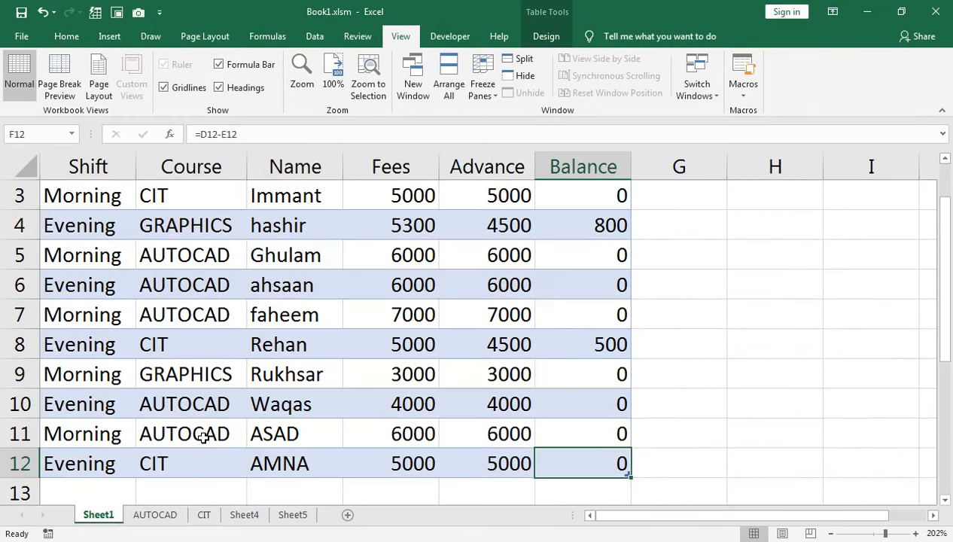